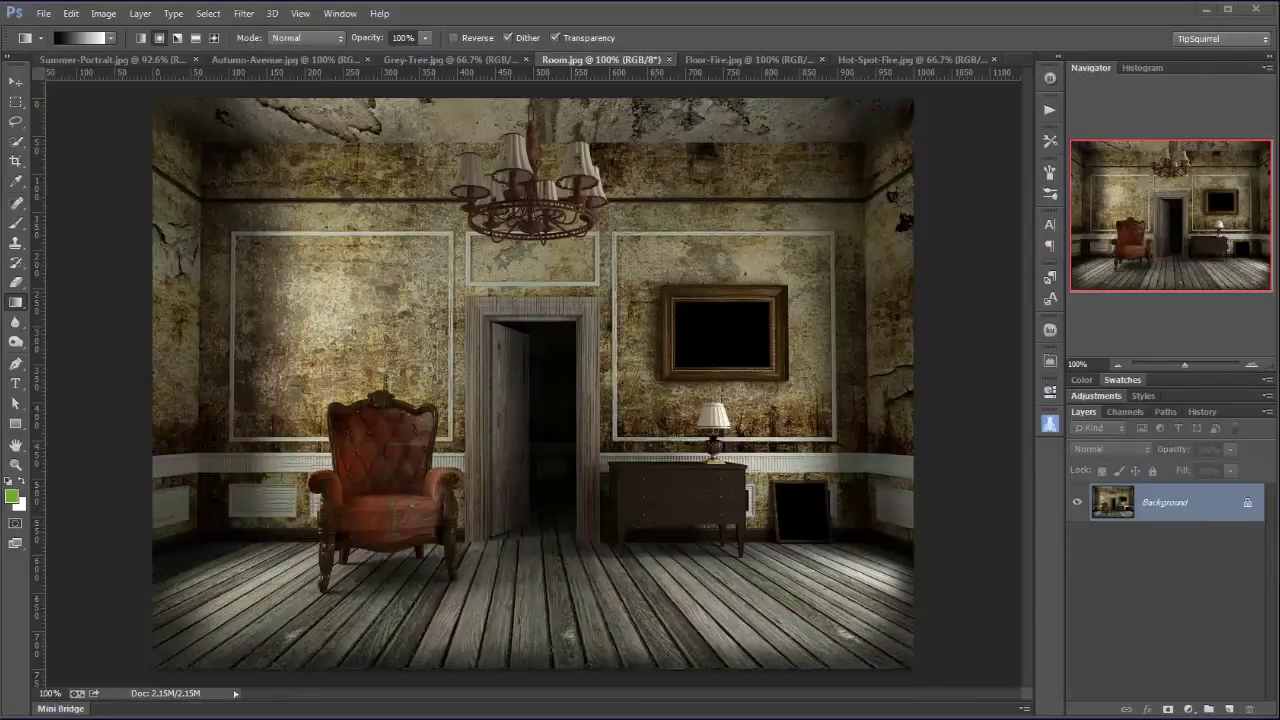
# Copy the Floor-Fire.jpg flames into Room.jpg as a new layer, nudged to the canvas bottom
pyautogui.click(702, 59)
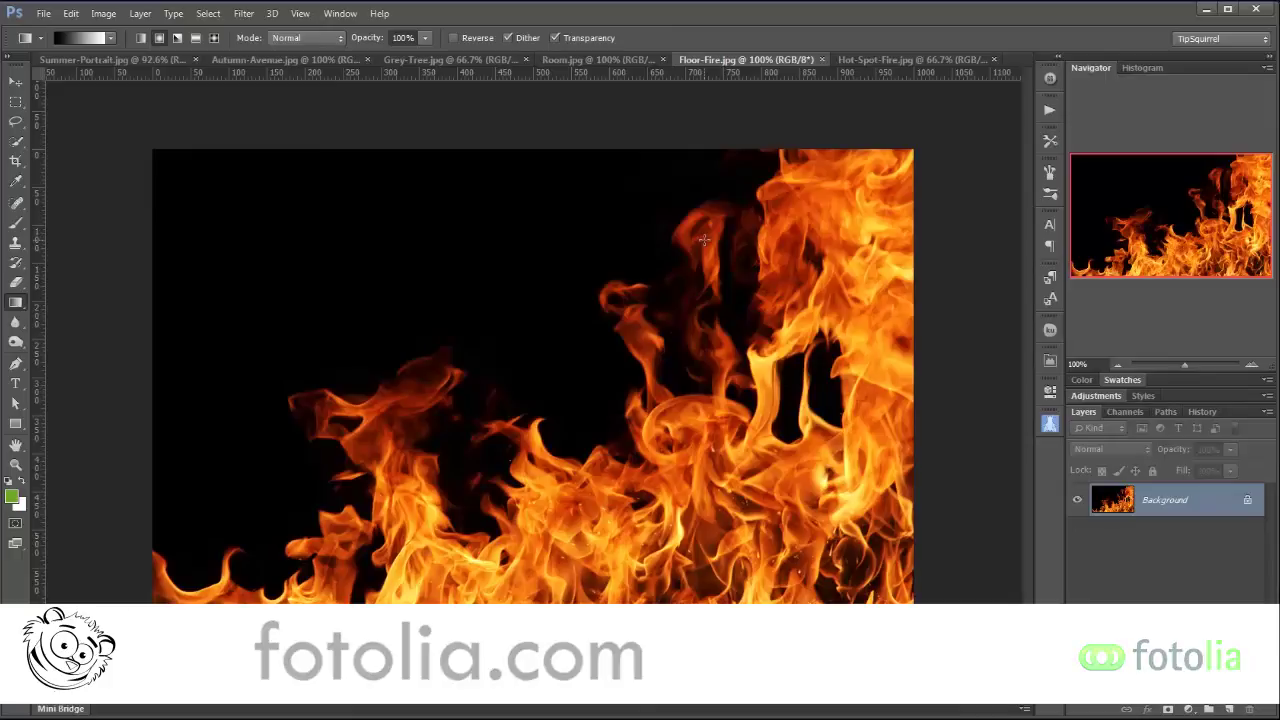
pyautogui.press('v')
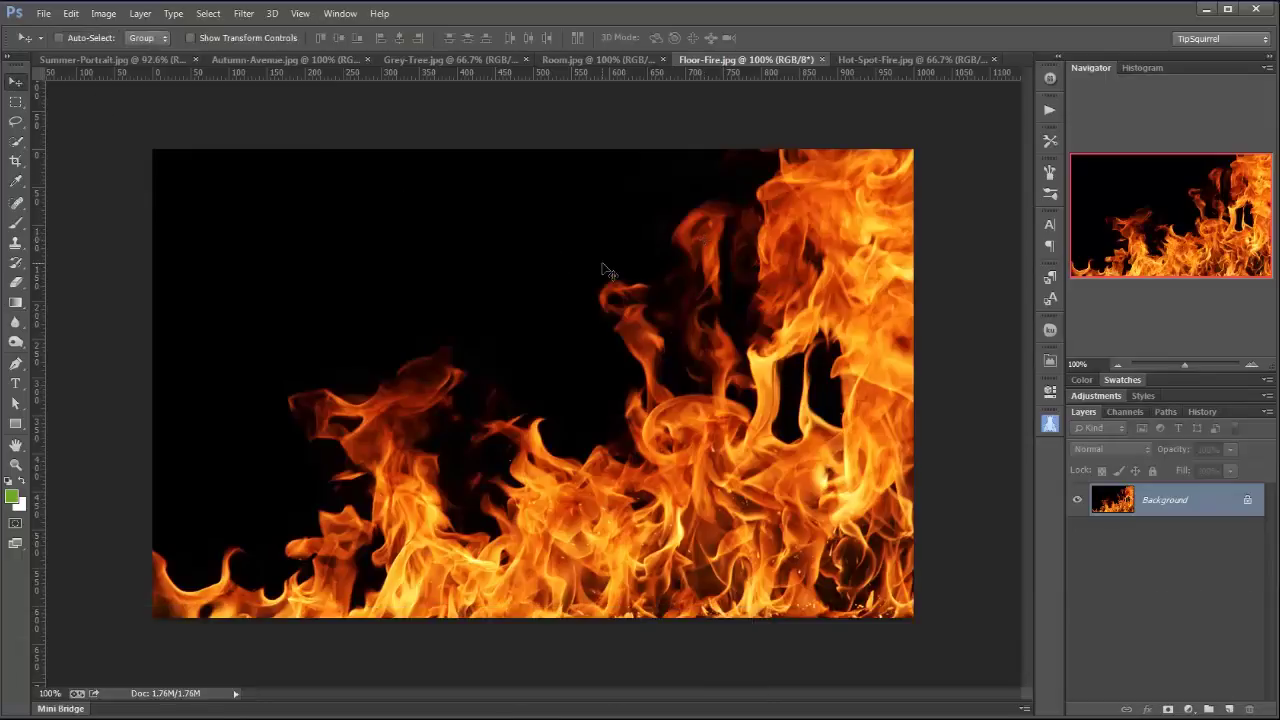
pyautogui.moveTo(606, 271); pyautogui.dragTo(572, 501)
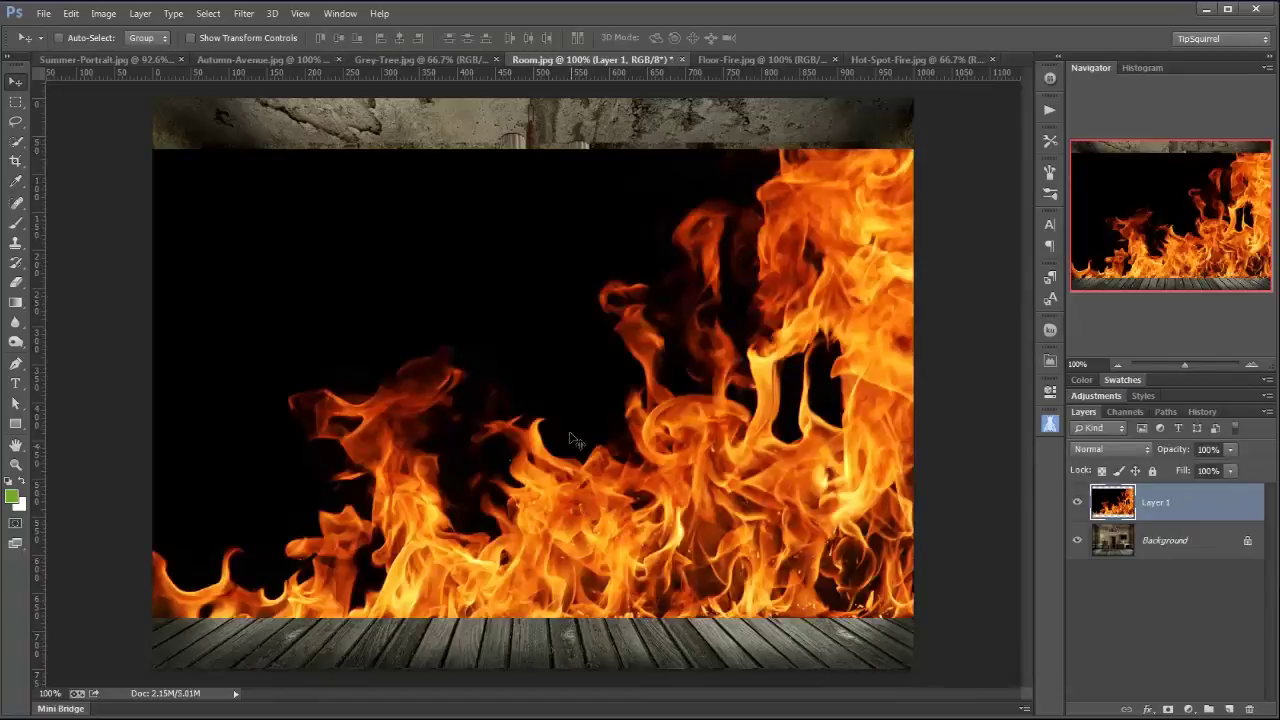
pyautogui.hotkey('shift', 'Down')
pyautogui.hotkey('shift', 'Down')
pyautogui.hotkey('shift', 'Down')
pyautogui.hotkey('shift', 'Down')
pyautogui.hotkey('shift', 'Down')
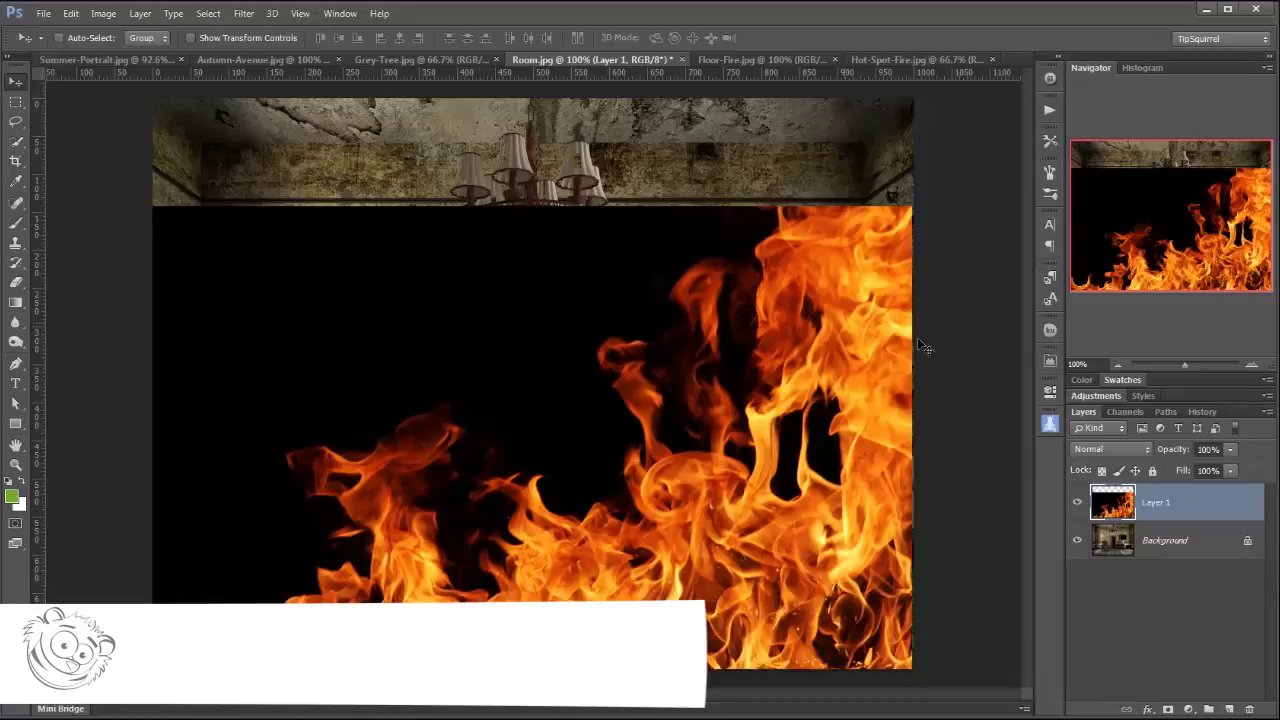
# Stretch the flames layer up to the top of the canvas and set its blend mode to Screen
pyautogui.hotkey('ctrl', 't')
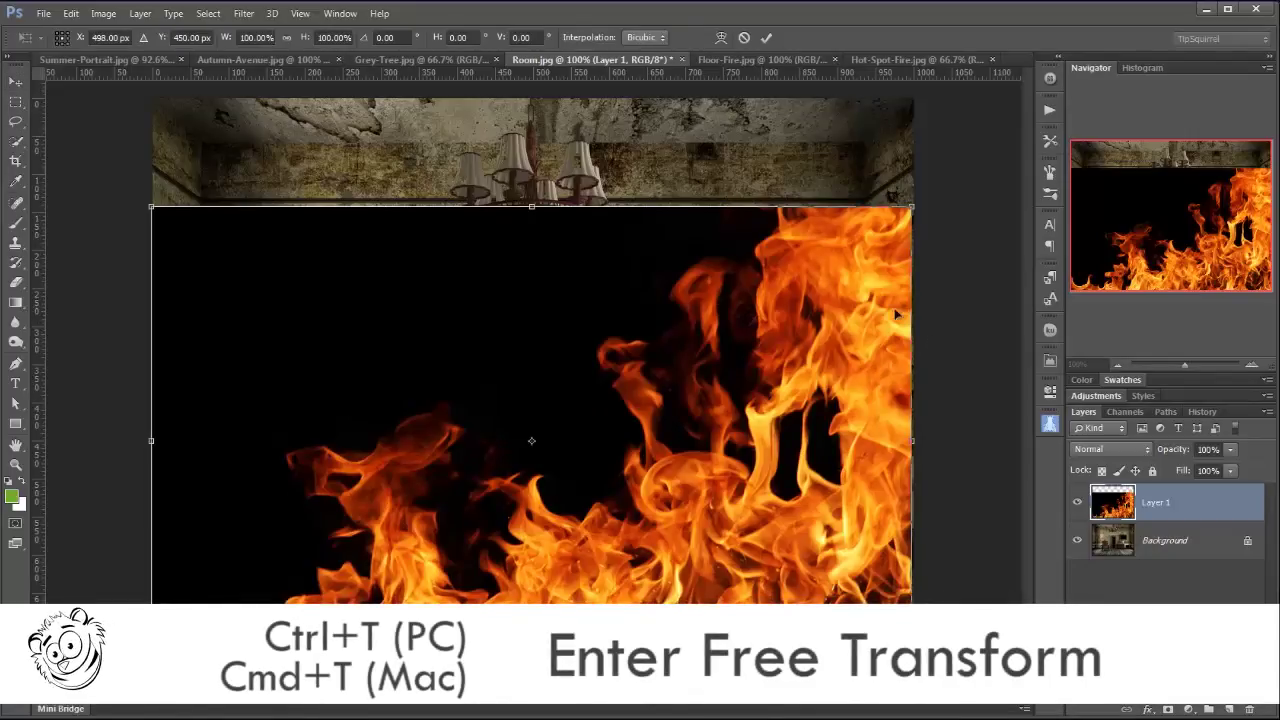
pyautogui.moveTo(533, 207); pyautogui.dragTo(533, 97)
pyautogui.press('Return')
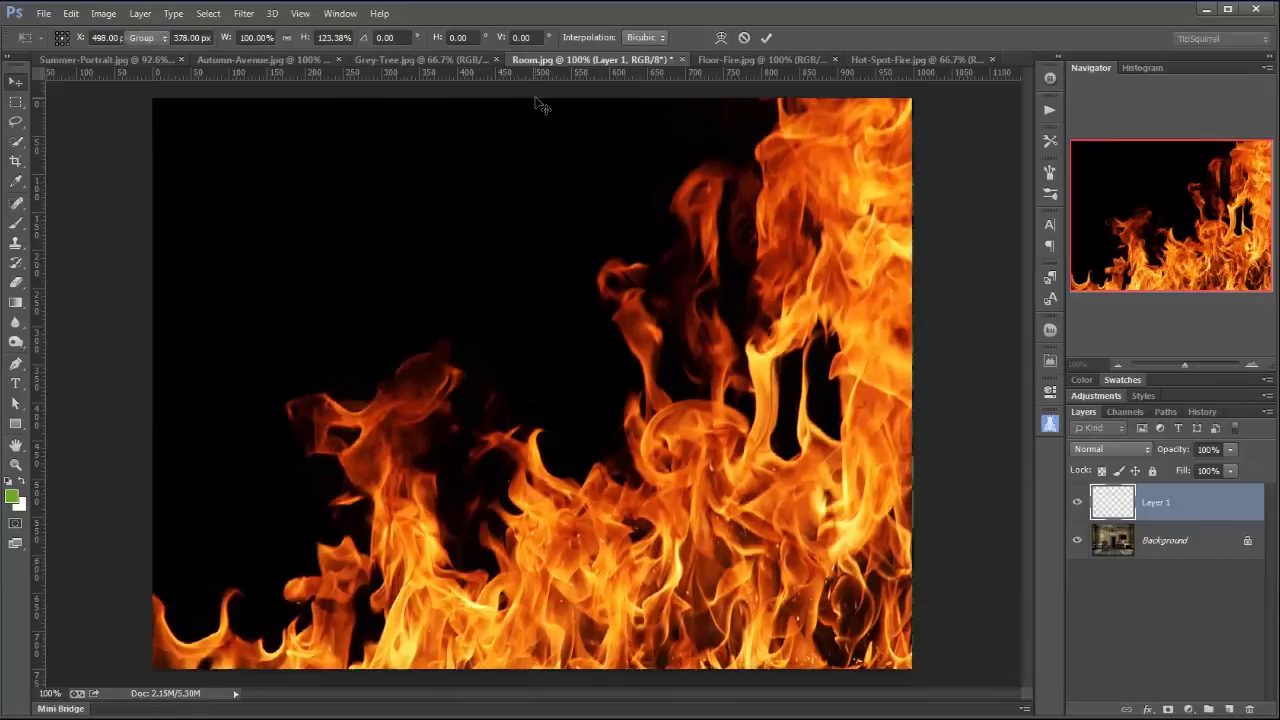
pyautogui.click(1110, 450)
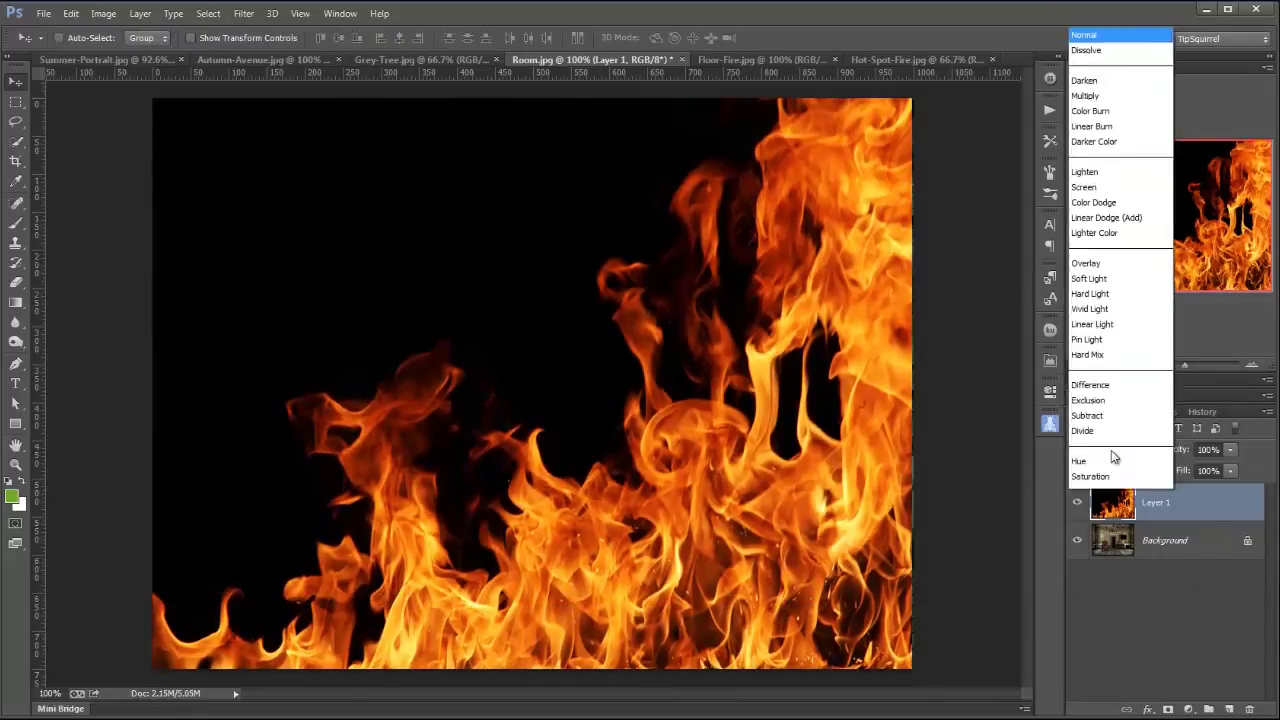
pyautogui.click(1110, 158)
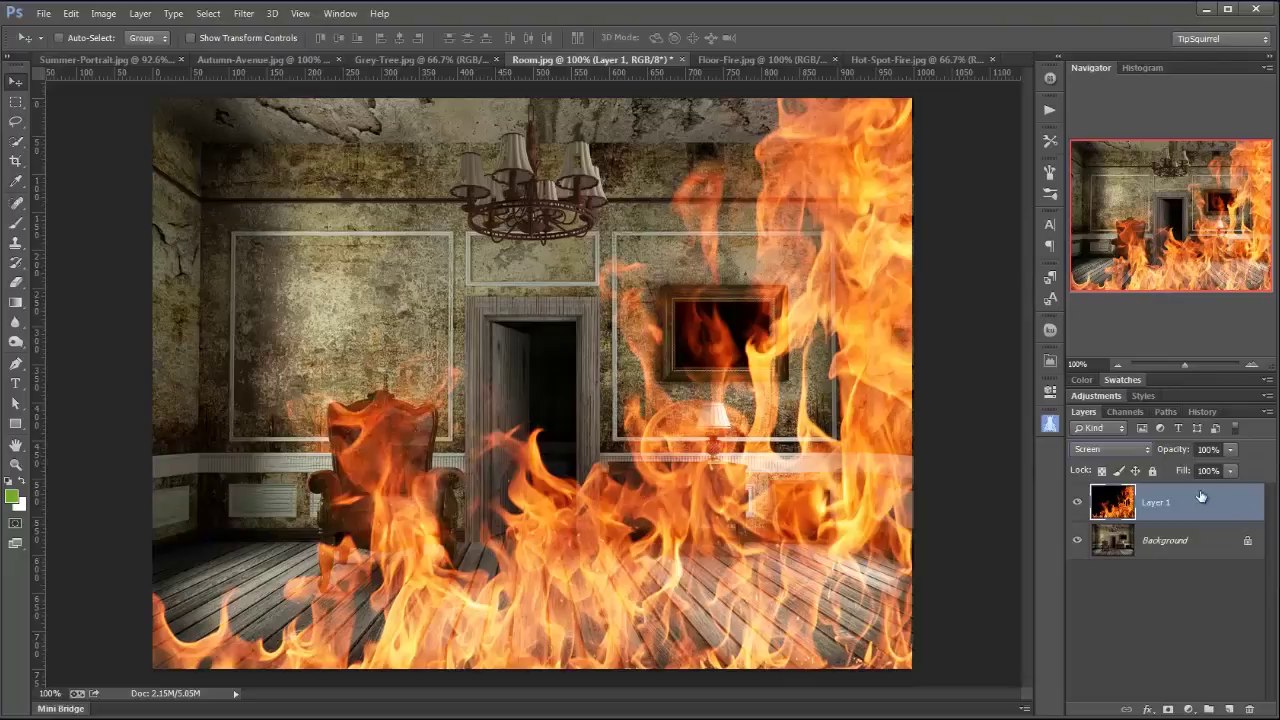
# Duplicate the room's Background layer with Ctrl+J and open Image > Adjustments > Match Color
pyautogui.click(1203, 545)
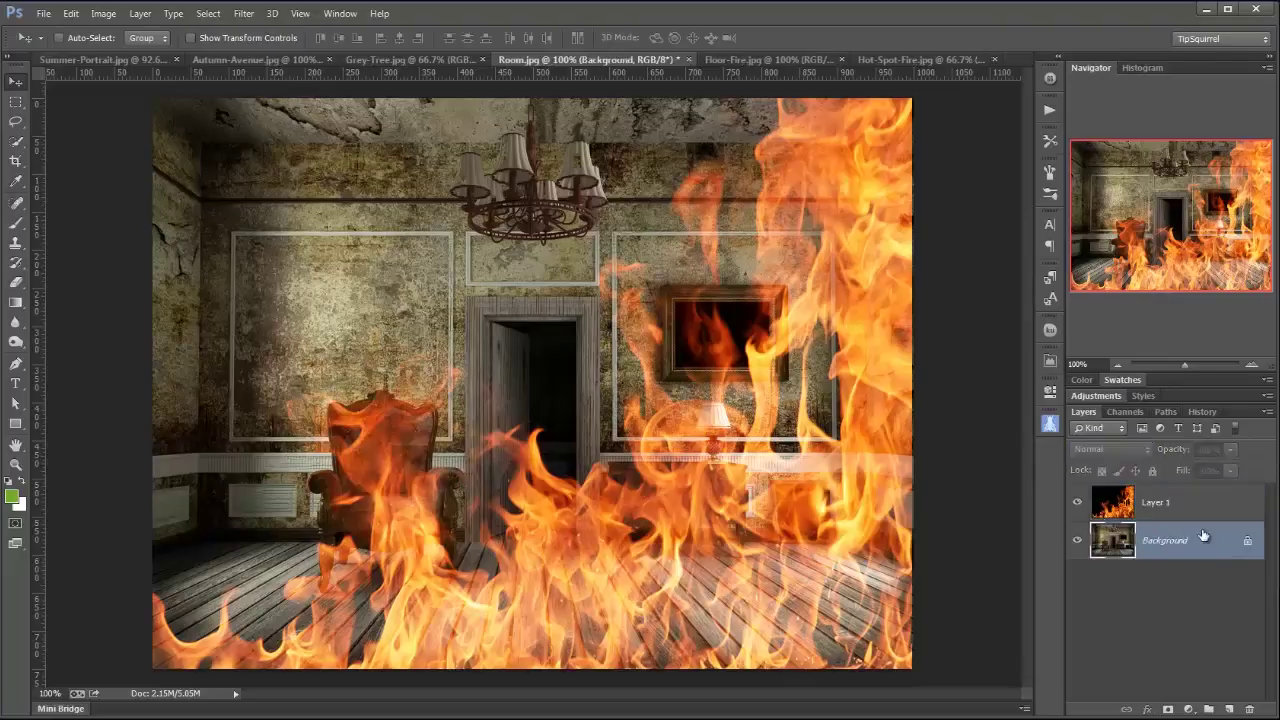
pyautogui.hotkey('ctrl', 'j')
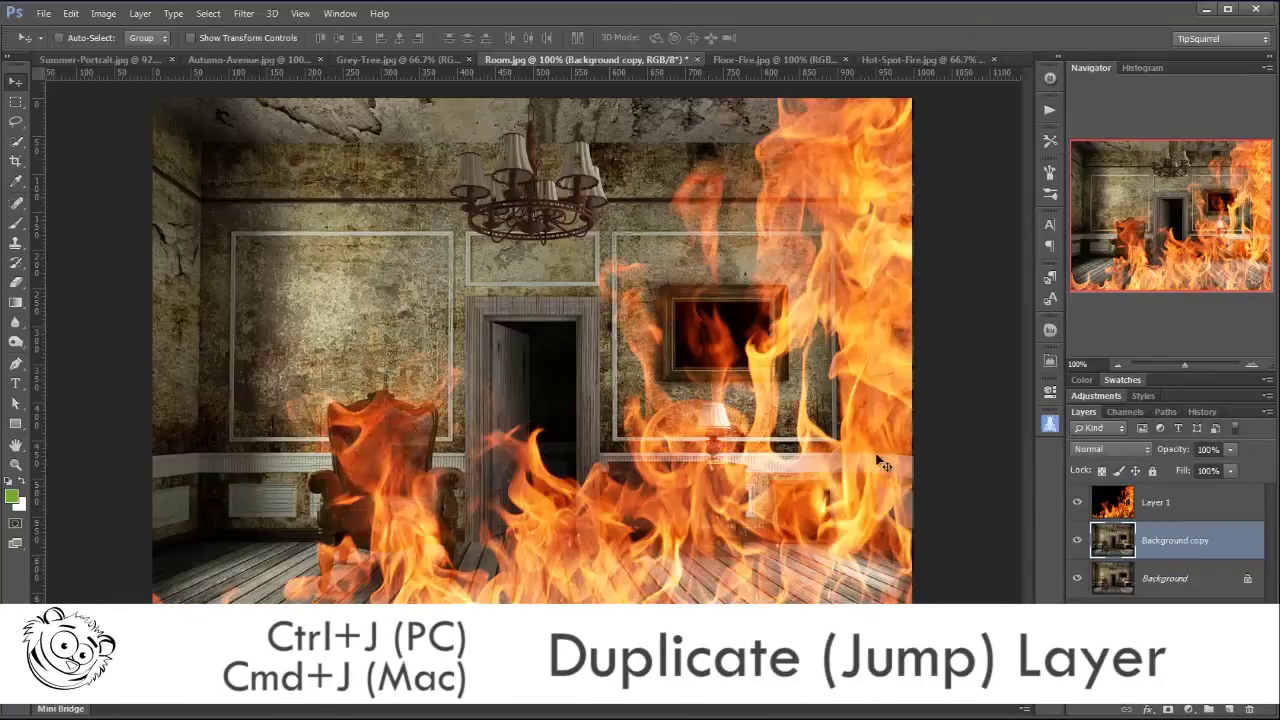
pyautogui.click(106, 15)
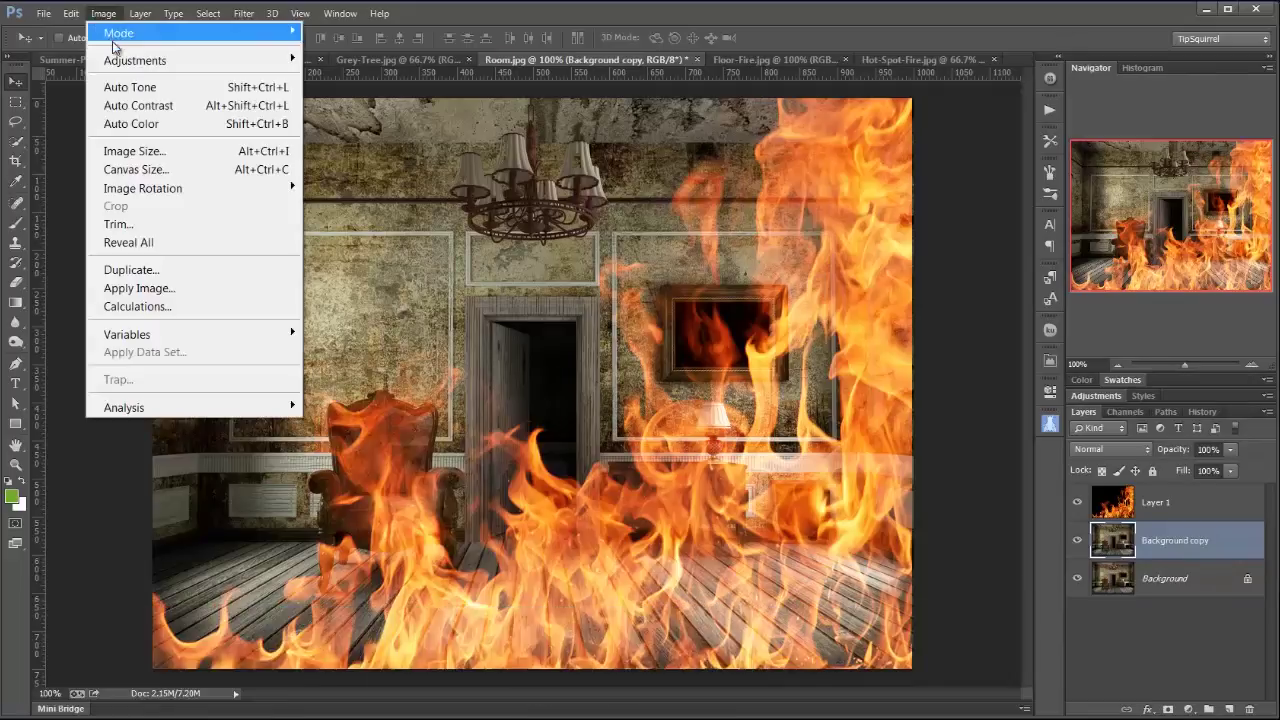
pyautogui.moveTo(115, 60)
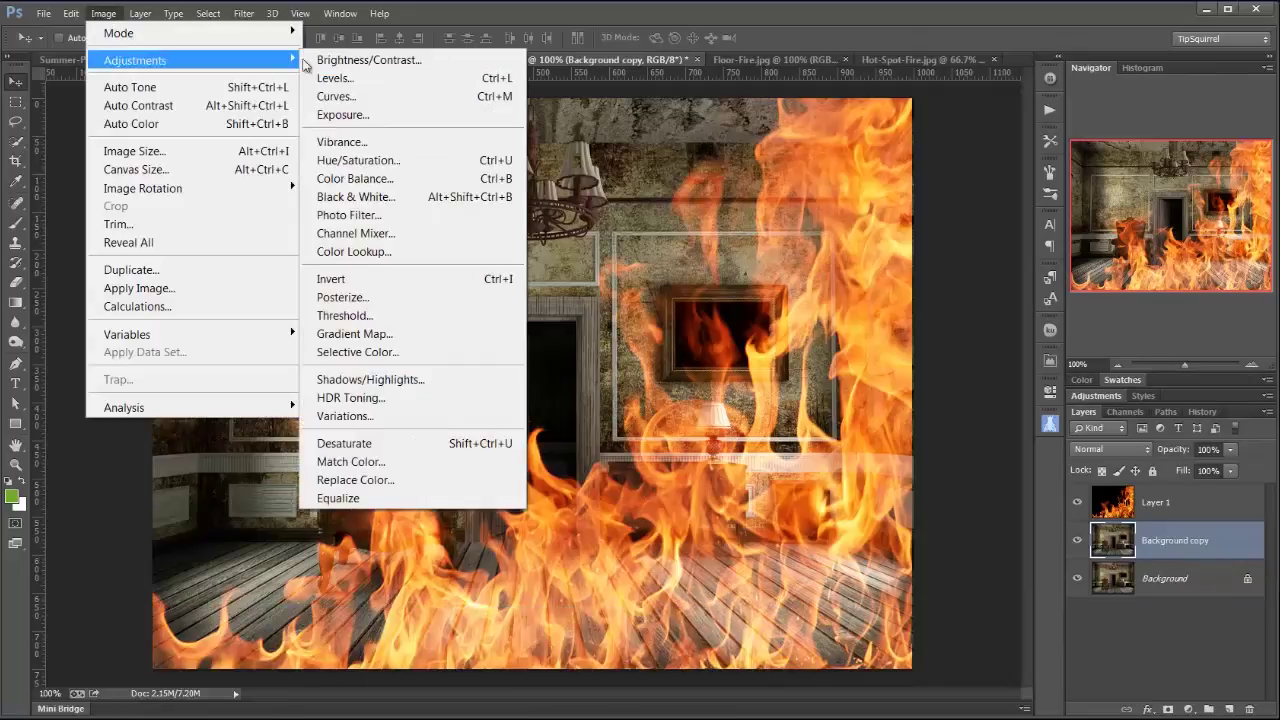
pyautogui.click(390, 461)
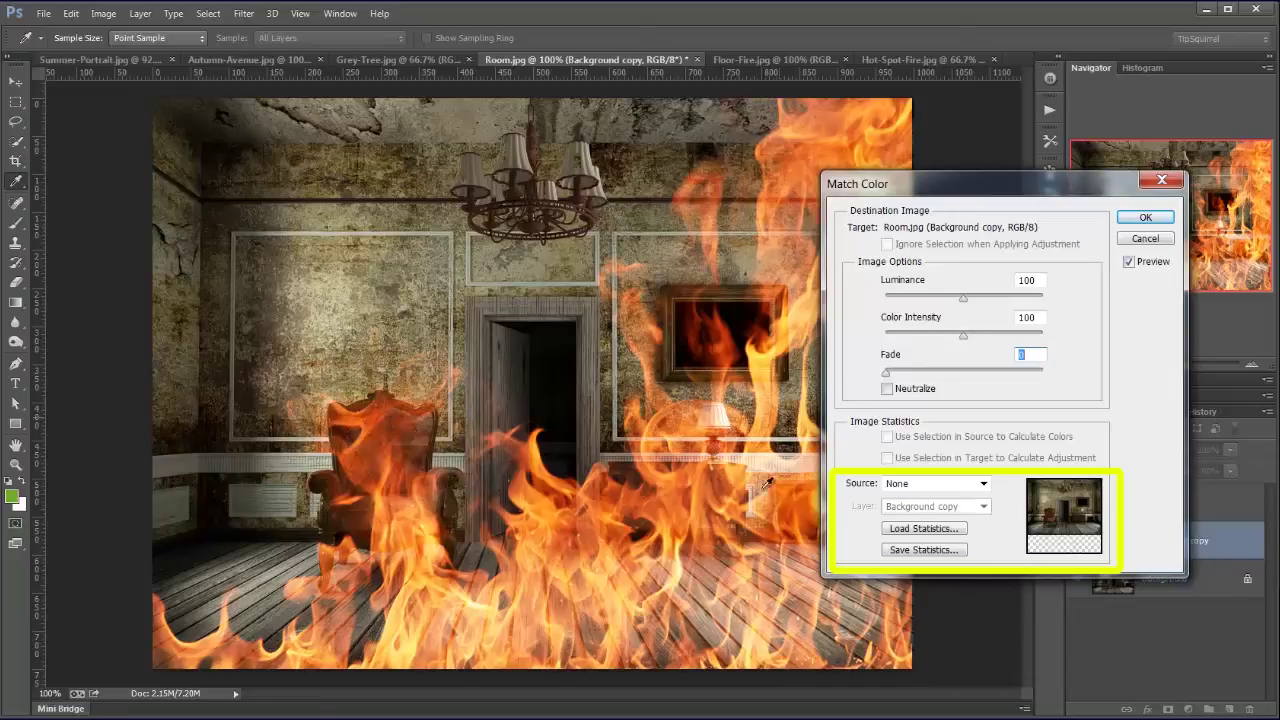
# Choose Floor-Fire.jpg as the Match Color source image
pyautogui.click(984, 484)
pyautogui.click(984, 484)
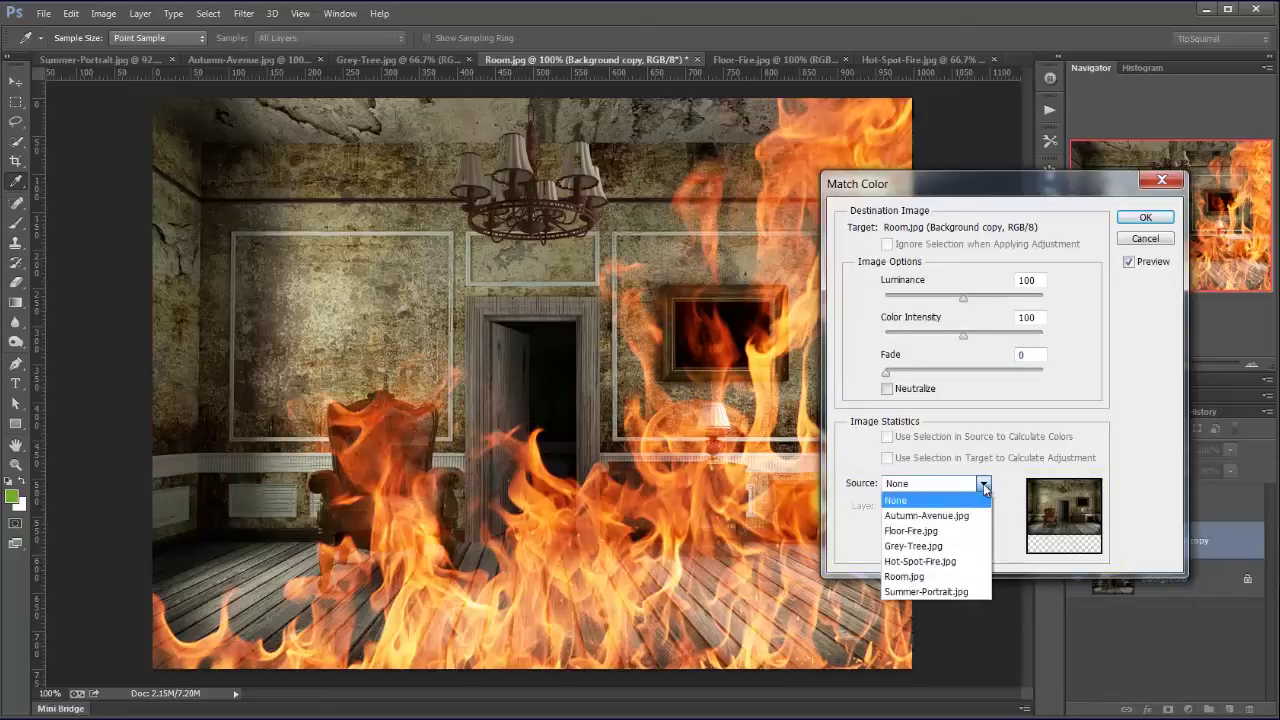
pyautogui.click(919, 535)
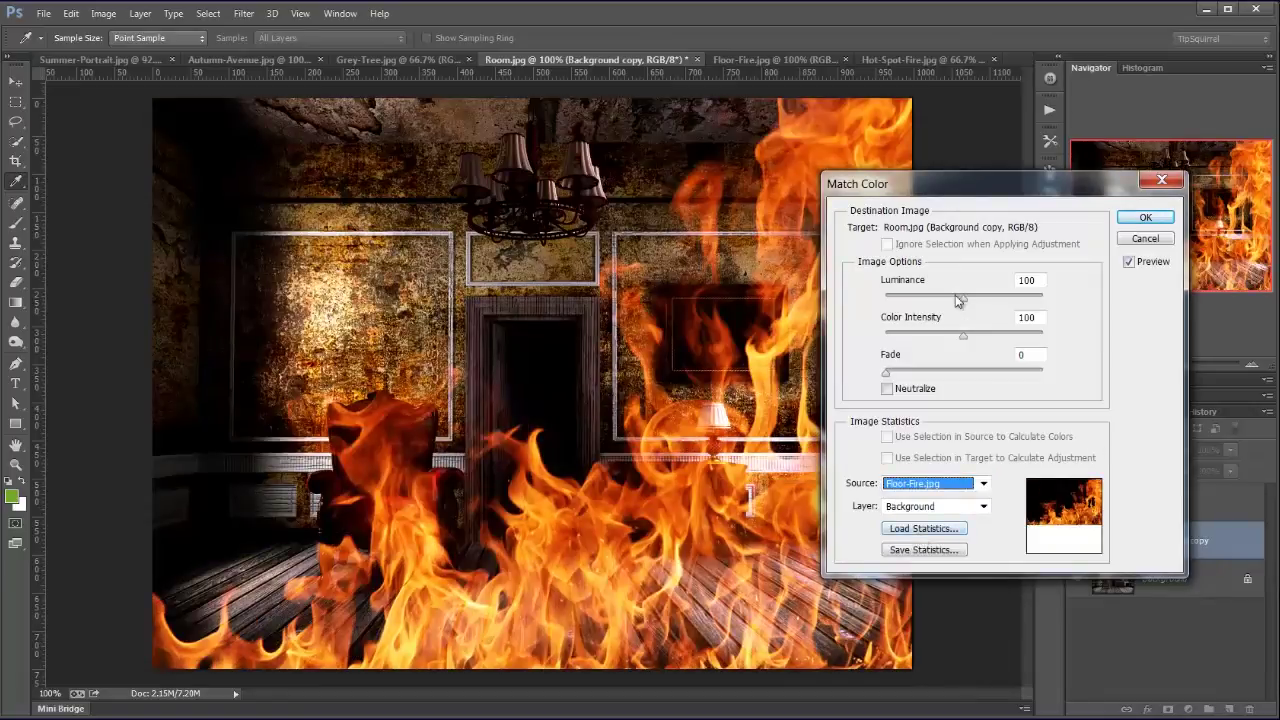
# Set Luminance to 106, Color Intensity to 92 and Fade to 0
pyautogui.moveTo(1036, 299); pyautogui.dragTo(1050, 303)
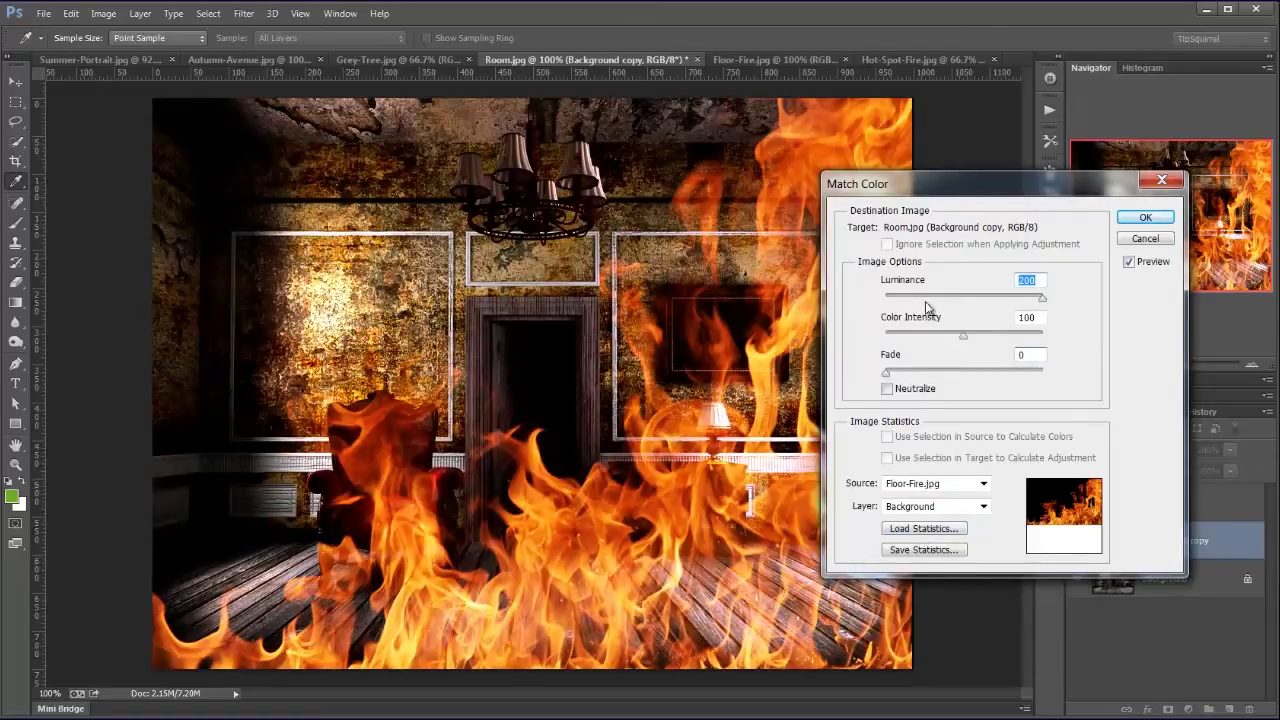
pyautogui.click(890, 297)
pyautogui.click(966, 297)
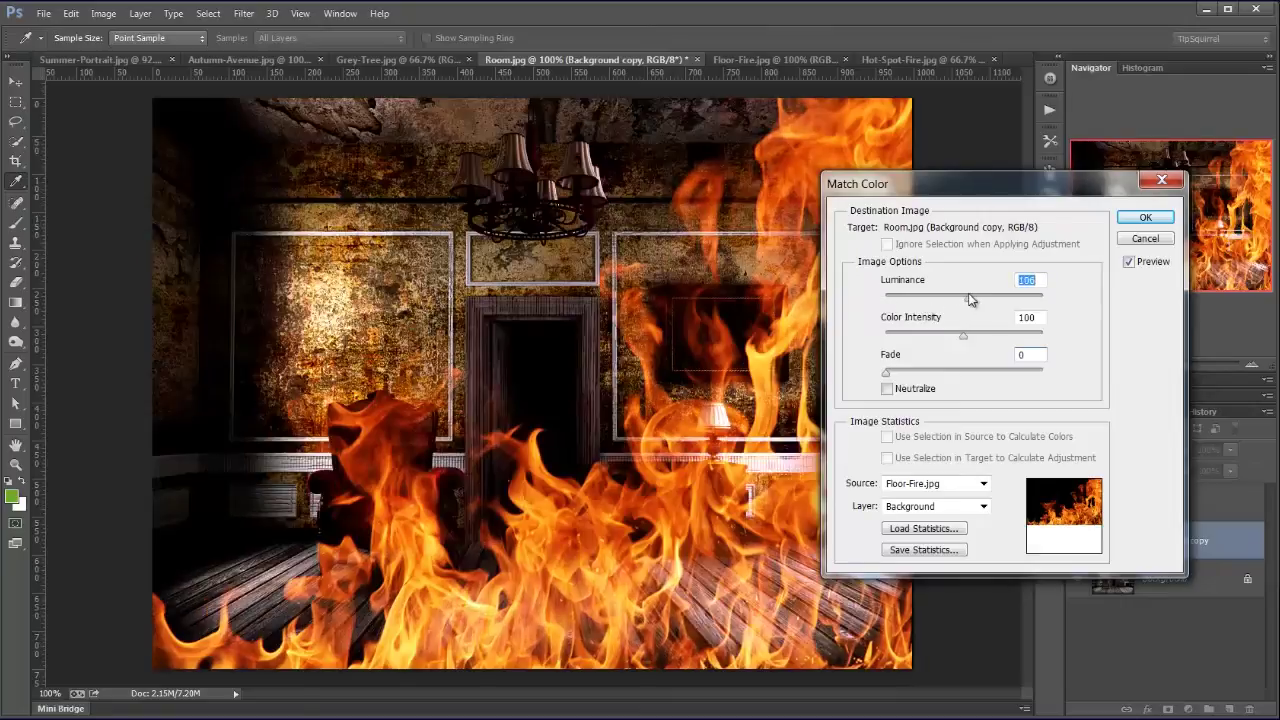
pyautogui.click(1039, 334)
pyautogui.click(893, 335)
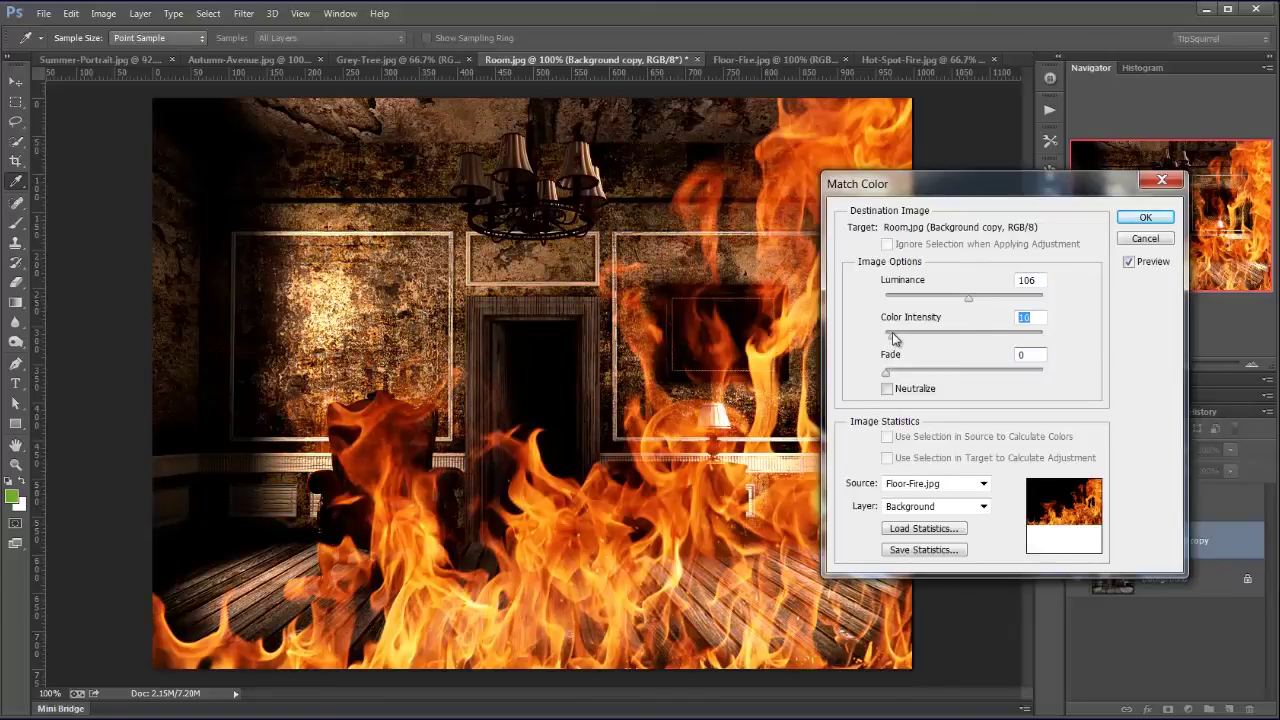
pyautogui.click(943, 335)
pyautogui.moveTo(943, 338); pyautogui.dragTo(952, 339)
pyautogui.moveTo(887, 373); pyautogui.dragTo(901, 372)
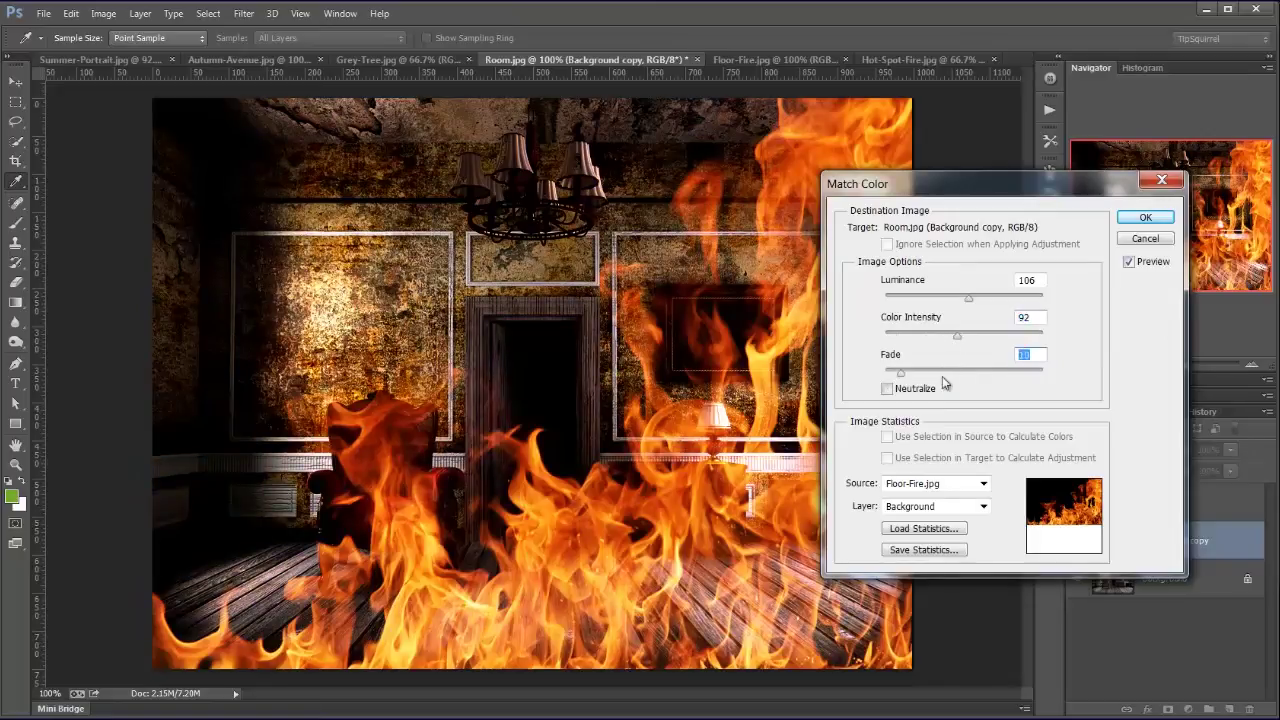
pyautogui.click(992, 372)
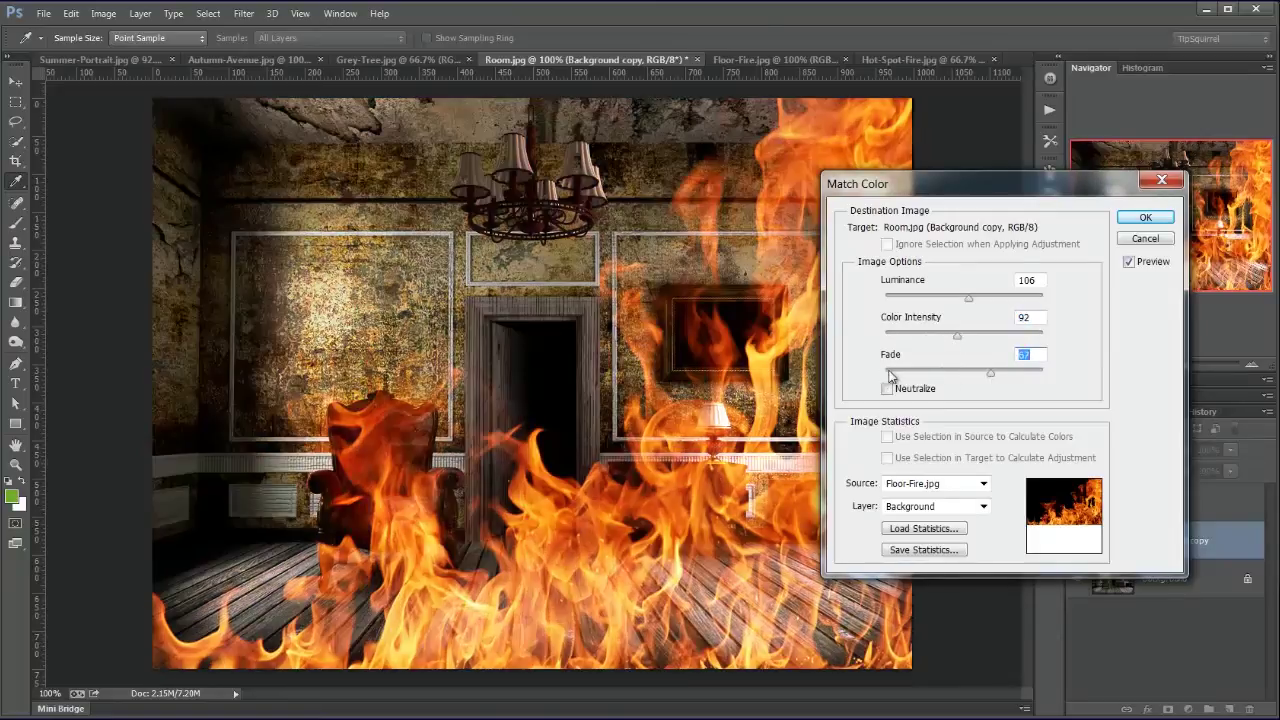
pyautogui.click(887, 373)
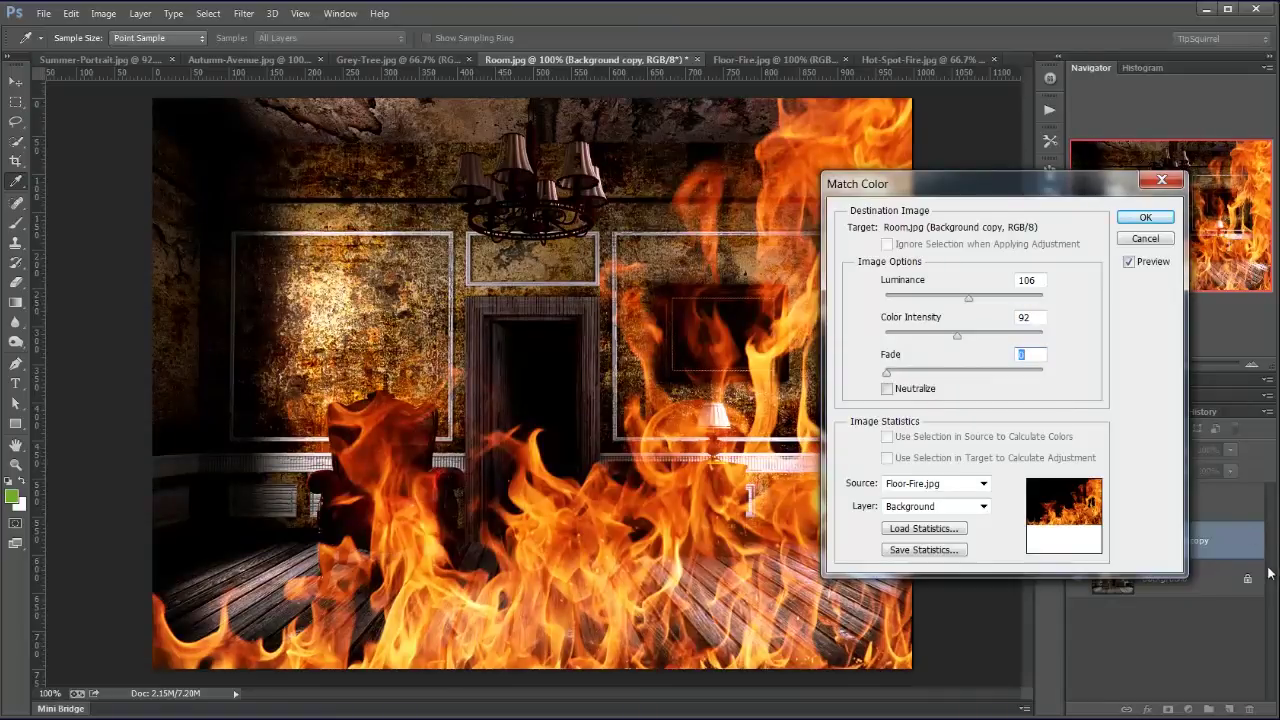
# Apply the Floor-Fire colour match and compare the room with the Floor-Fire image
pyautogui.click(1144, 218)
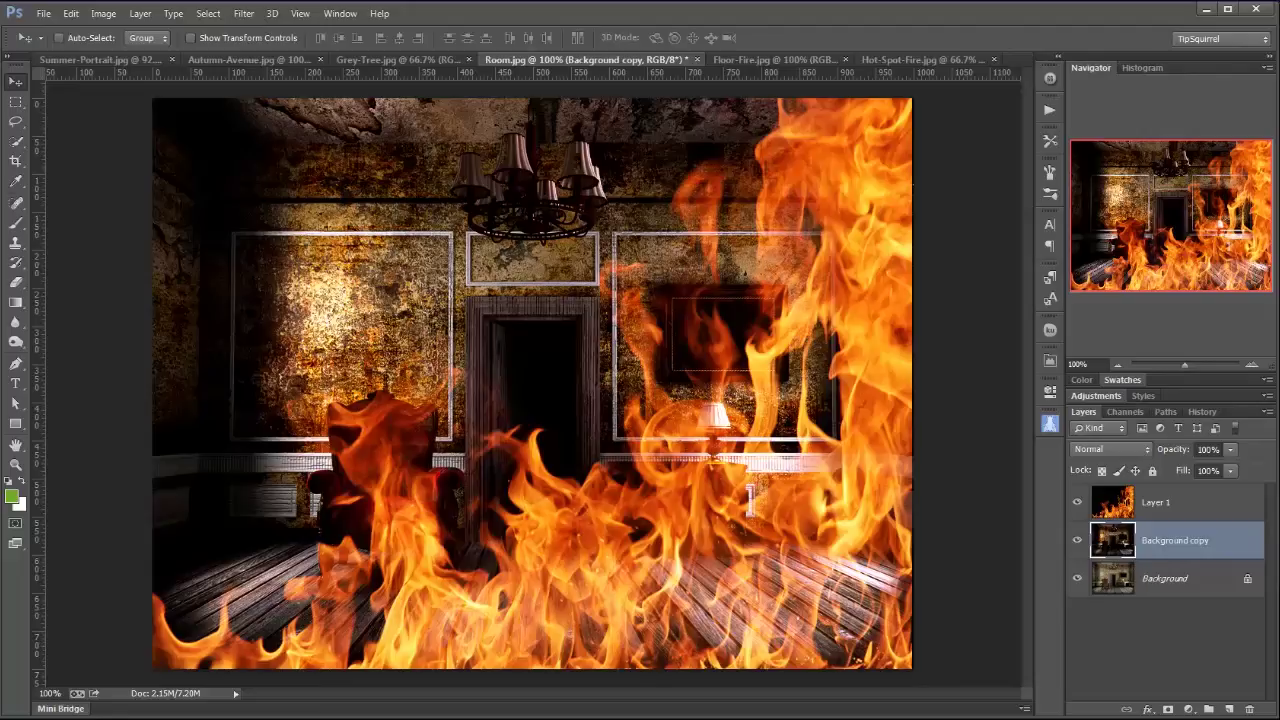
pyautogui.click(771, 59)
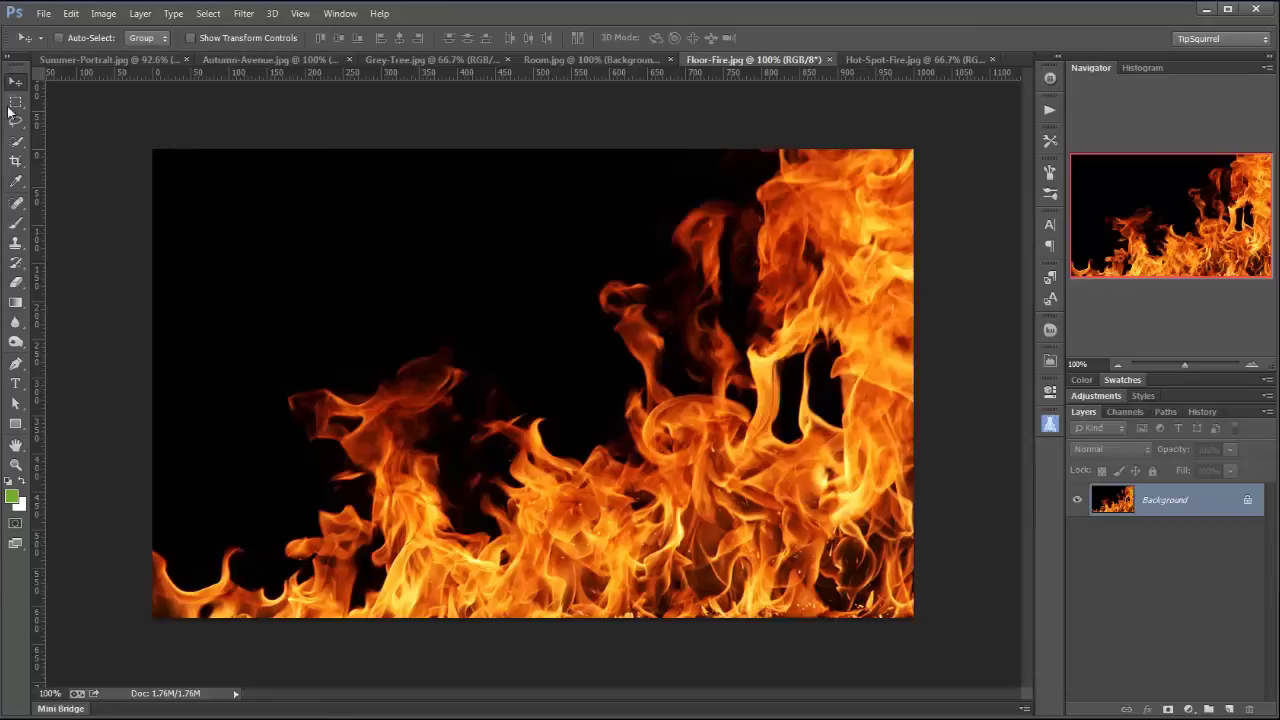
pyautogui.click(570, 60)
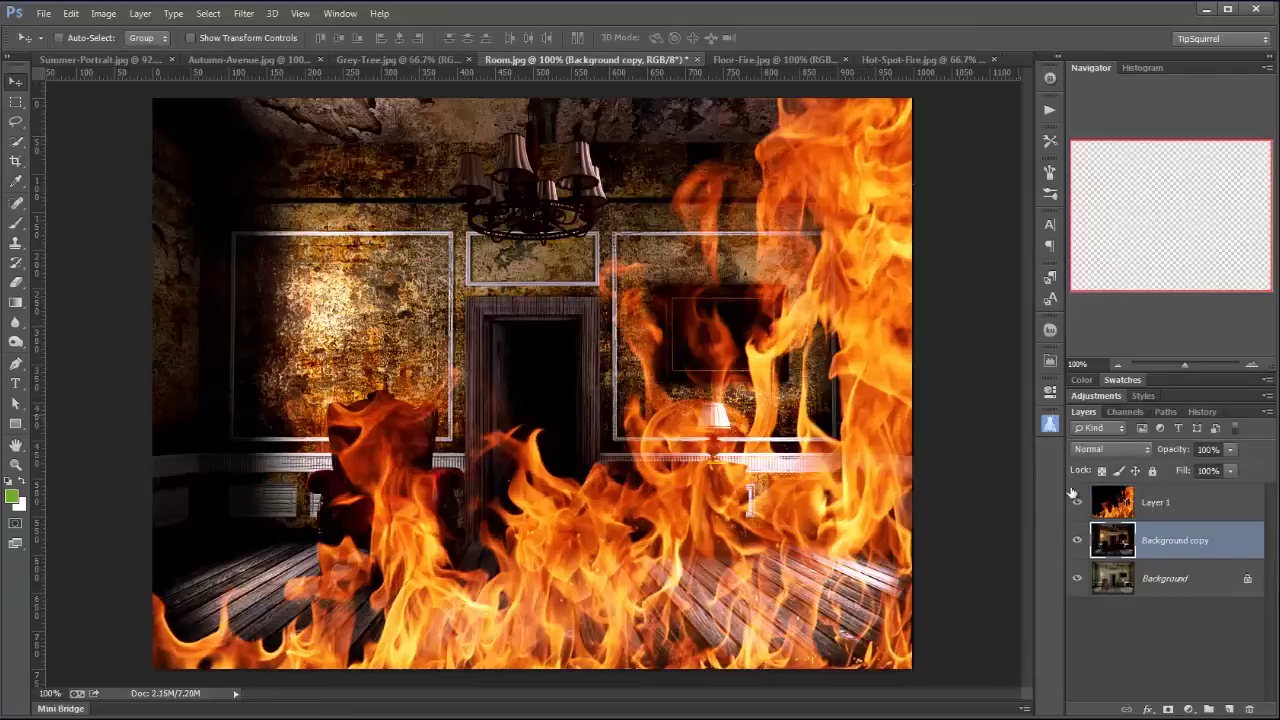
# Delete the tinted Background copy and make a fresh duplicate of the Background layer
pyautogui.moveTo(1192, 544); pyautogui.dragTo(1249, 709)
pyautogui.click(1169, 500)
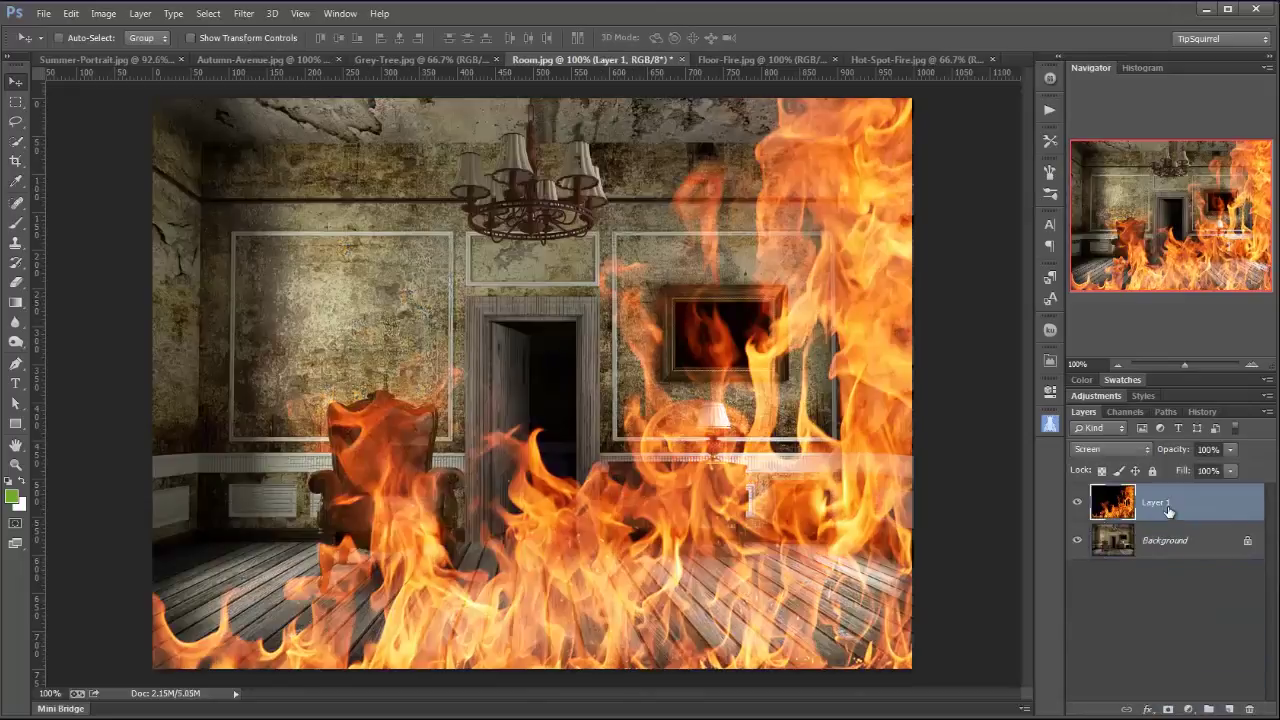
pyautogui.click(1198, 542)
pyautogui.hotkey('ctrl', 'j')
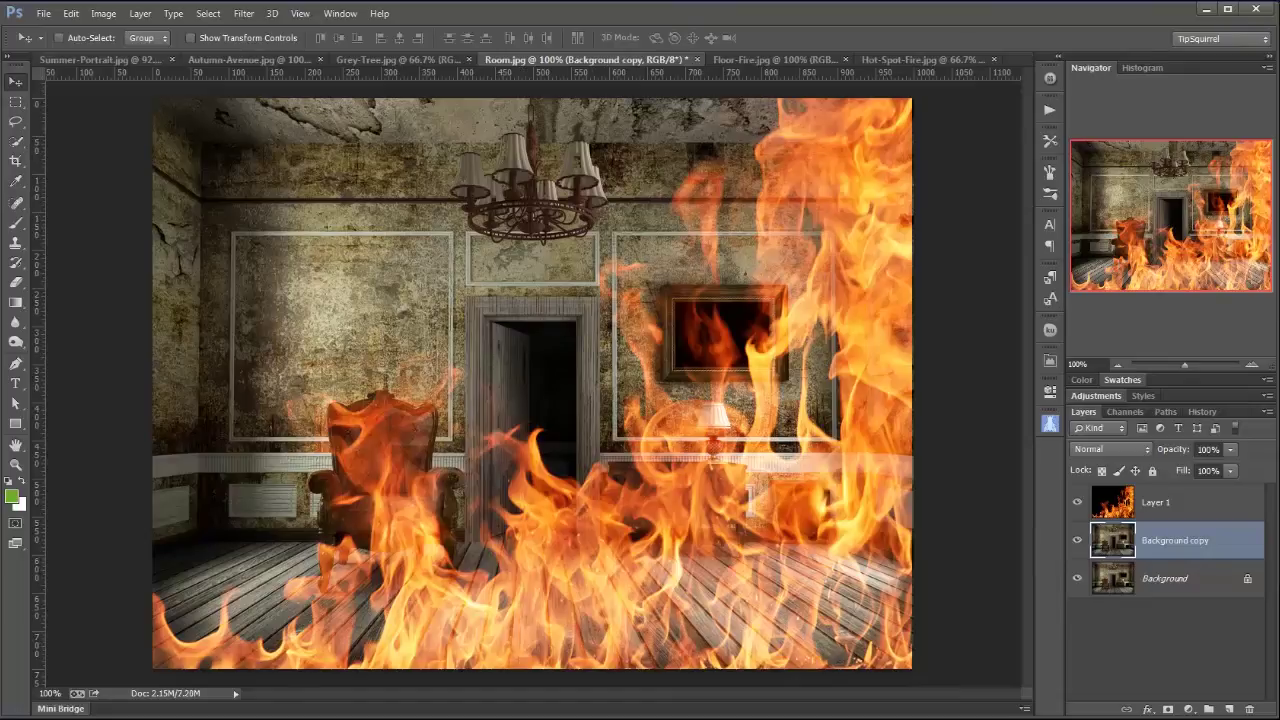
# Open Match Color on Room.jpg with Hot-Spot-Fire.jpg as the source image
pyautogui.click(894, 60)
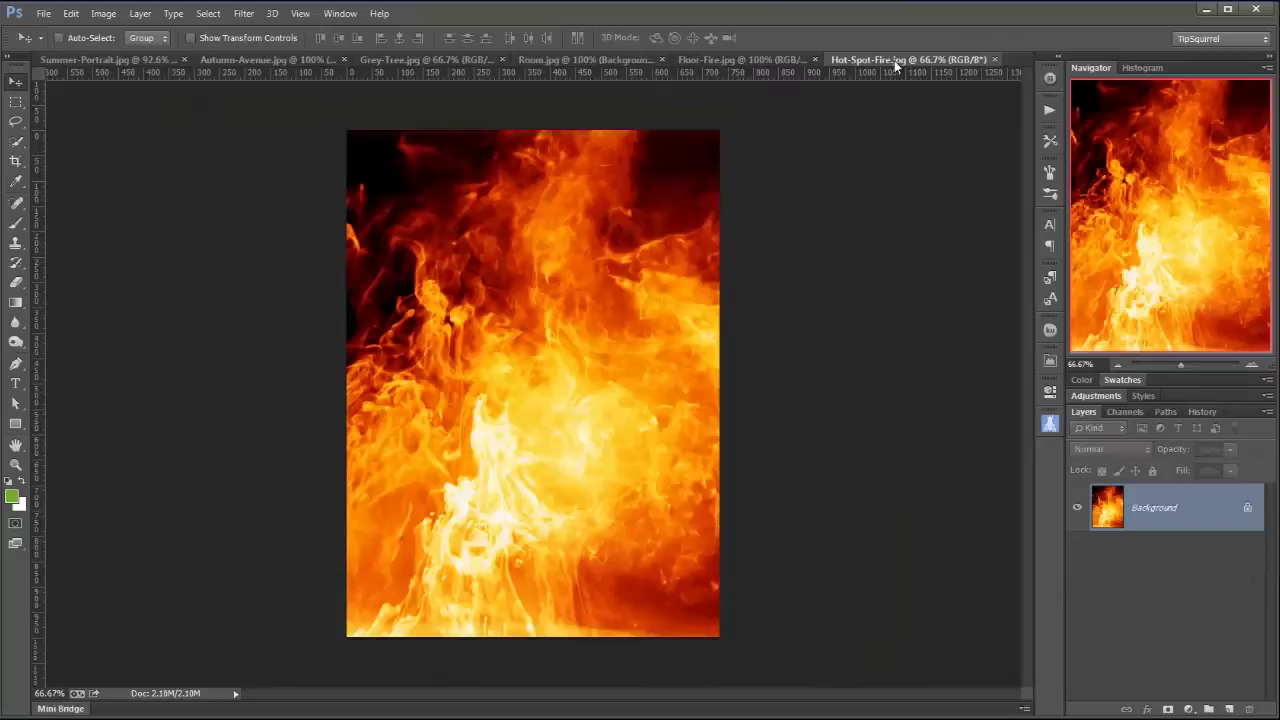
pyautogui.click(565, 60)
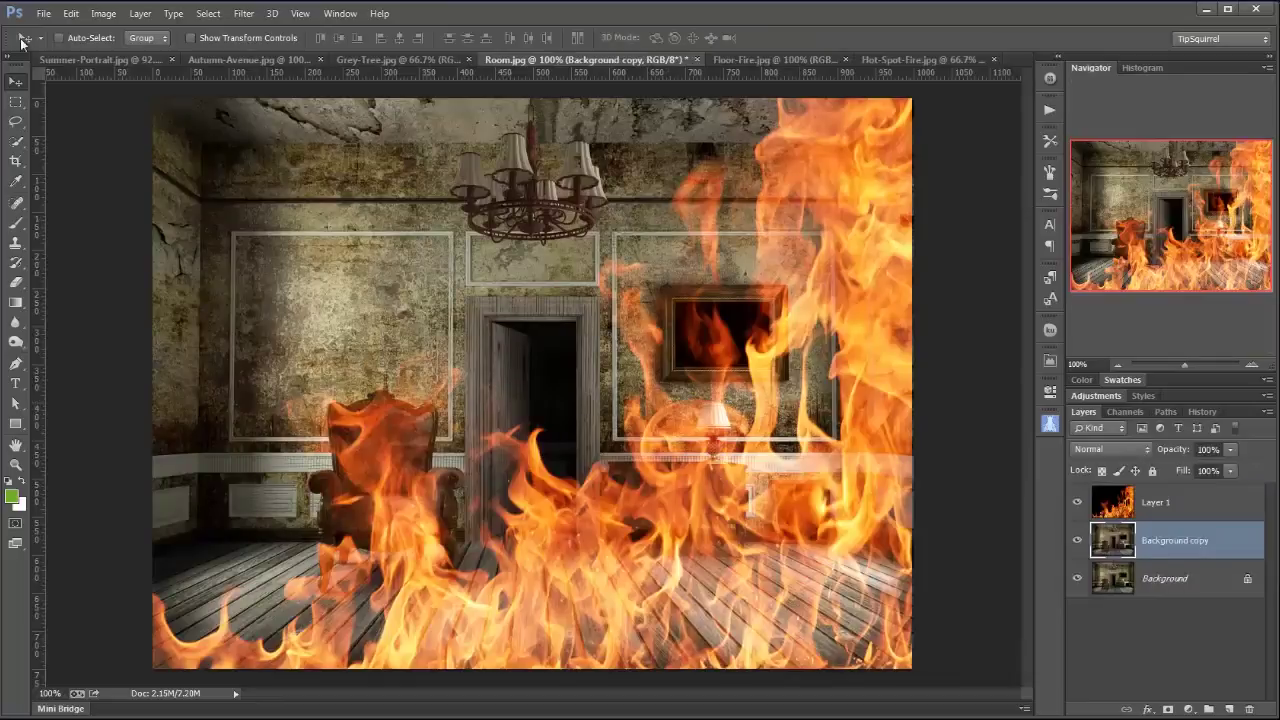
pyautogui.click(74, 15)
pyautogui.click(99, 15)
pyautogui.click(99, 15)
pyautogui.moveTo(135, 62)
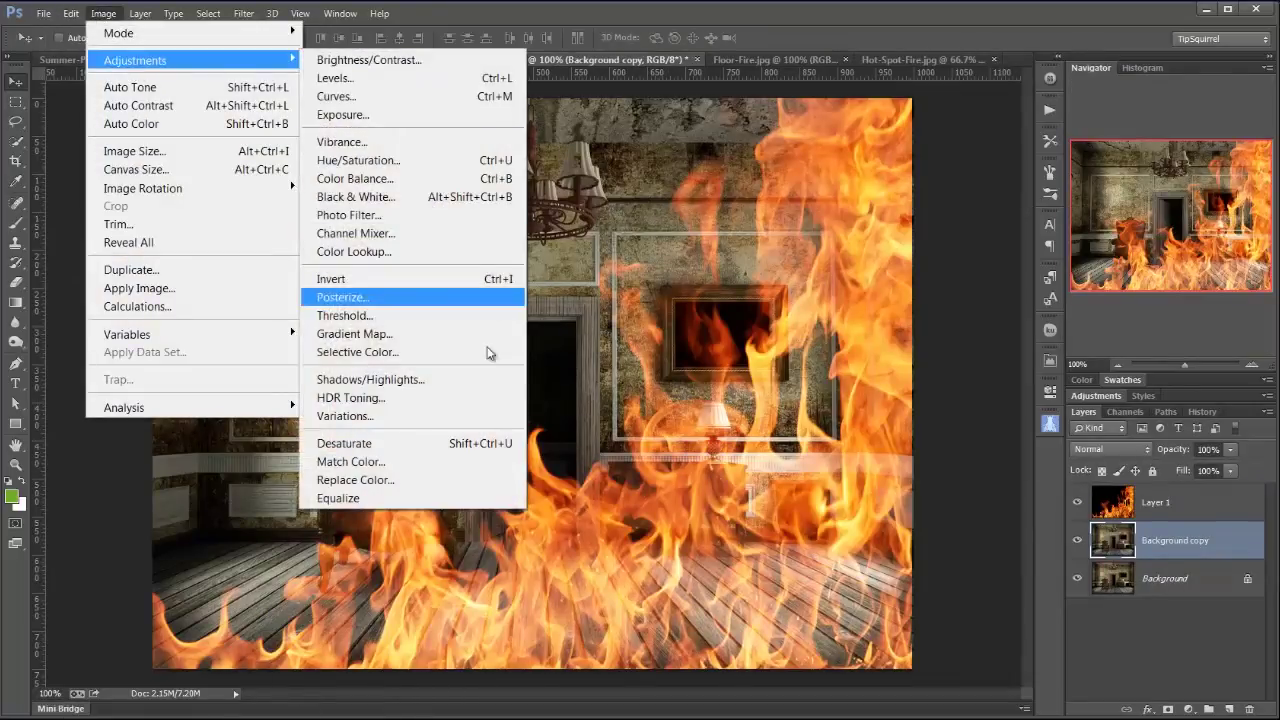
pyautogui.click(432, 462)
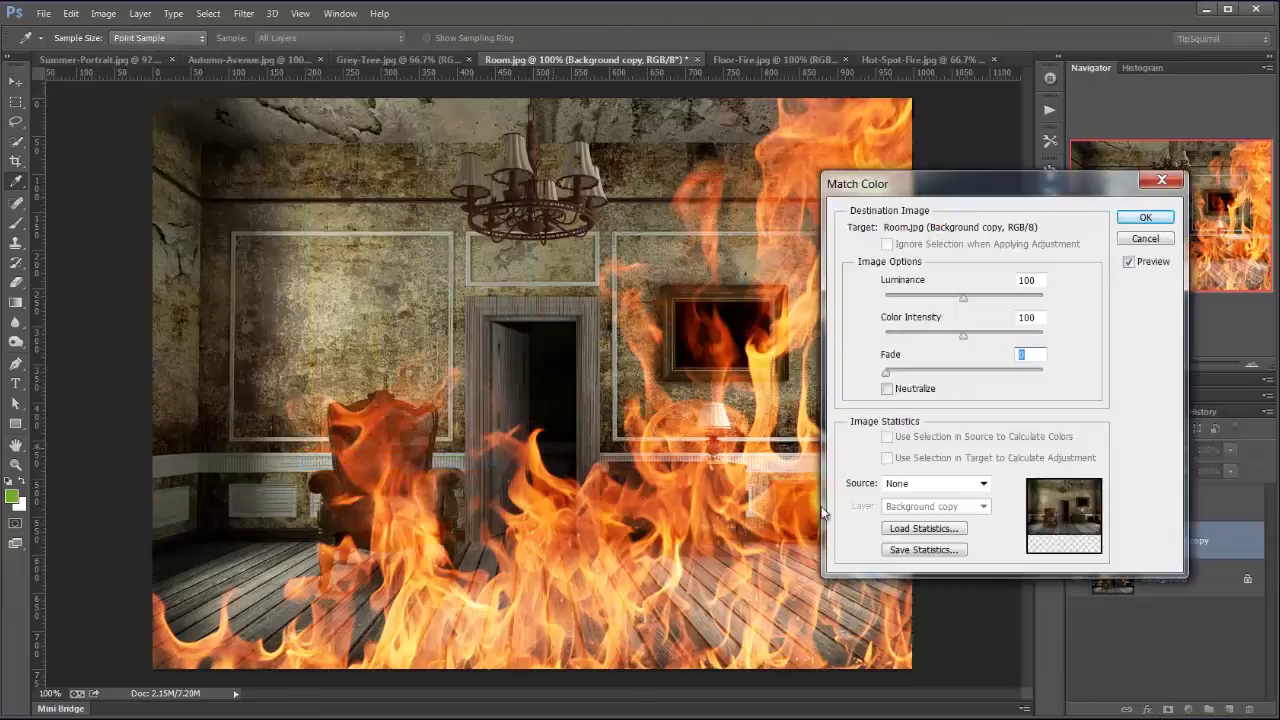
pyautogui.click(984, 484)
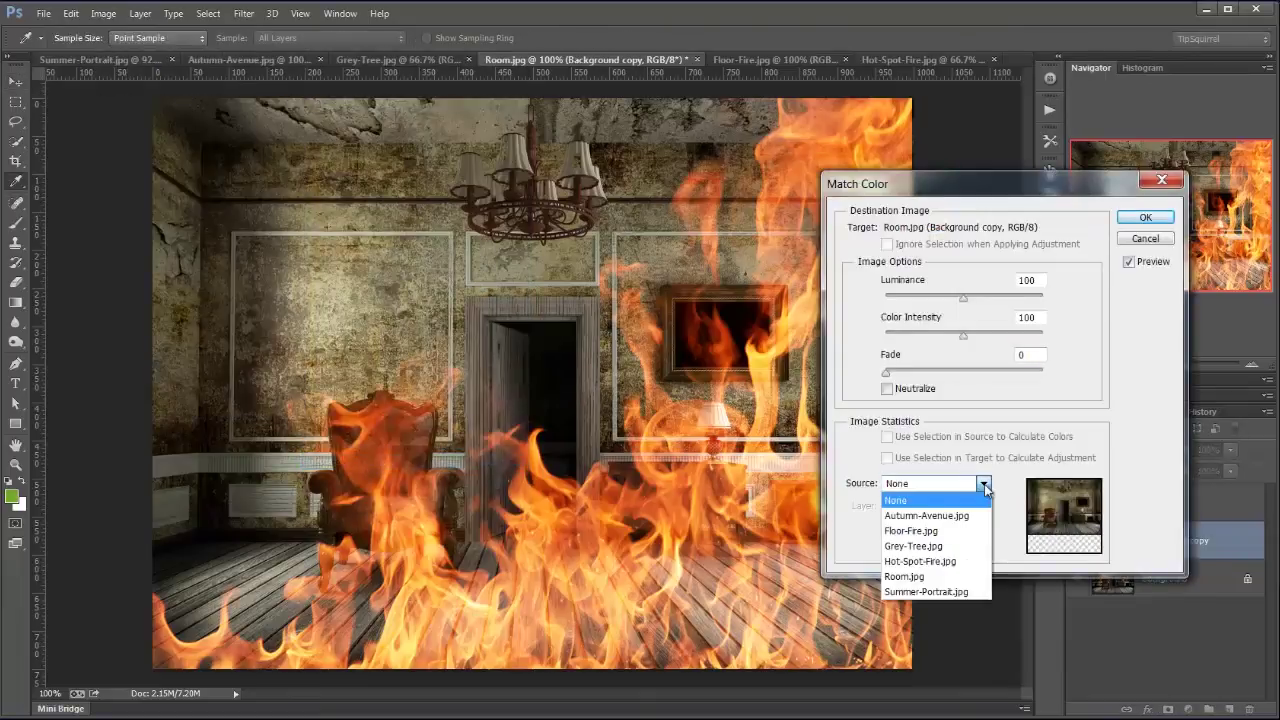
pyautogui.click(960, 570)
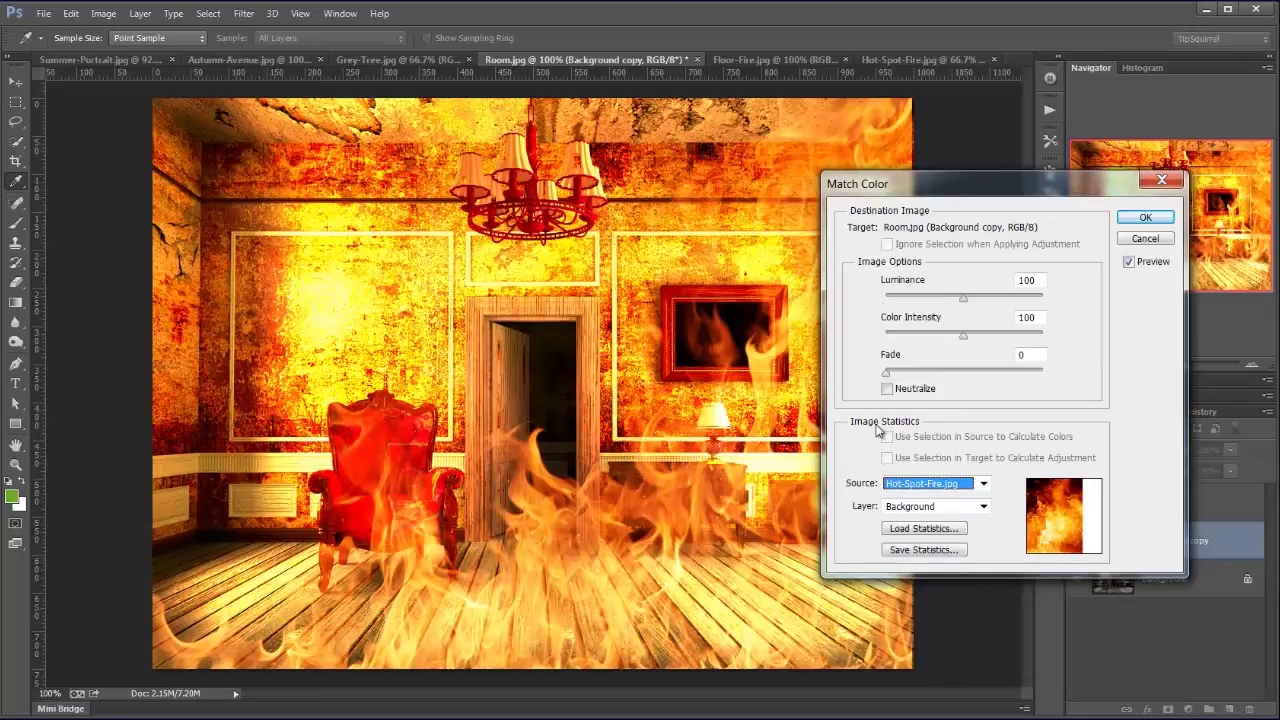
# Set Luminance to 74, Color Intensity to 34 and Fade to 0
pyautogui.moveTo(952, 305); pyautogui.dragTo(937, 303)
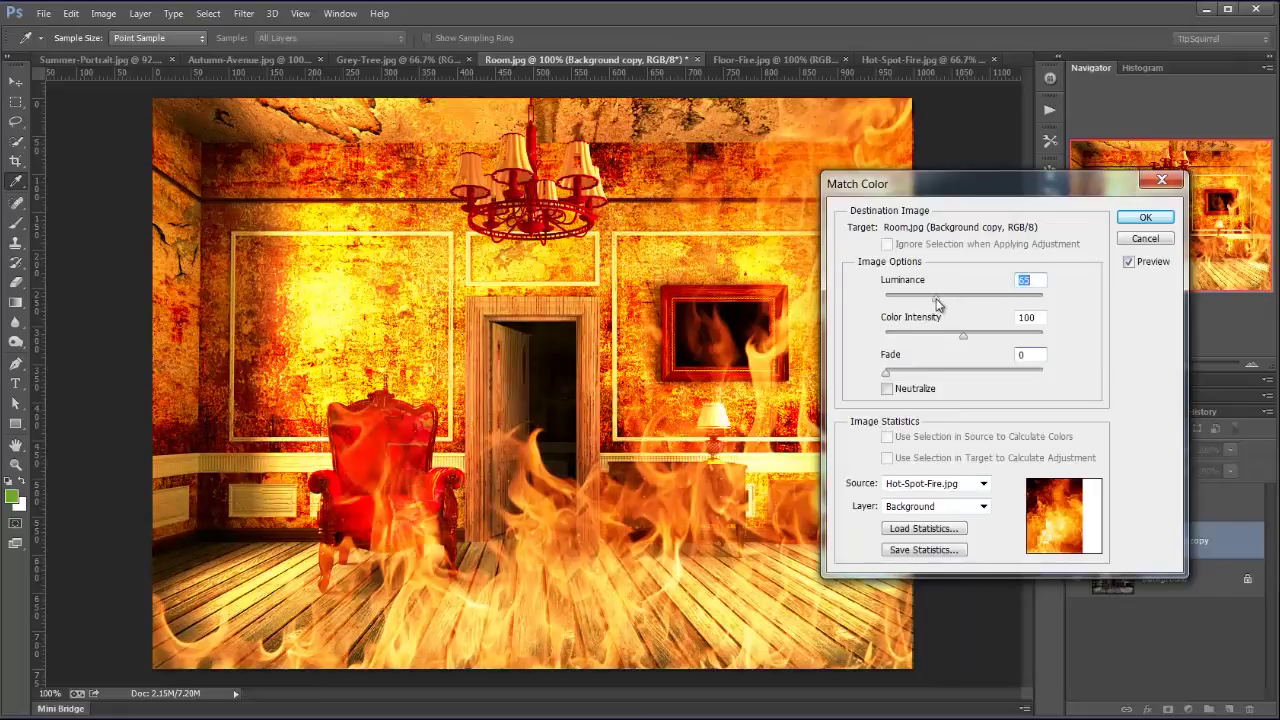
pyautogui.moveTo(940, 337); pyautogui.dragTo(918, 340)
pyautogui.click(1000, 298)
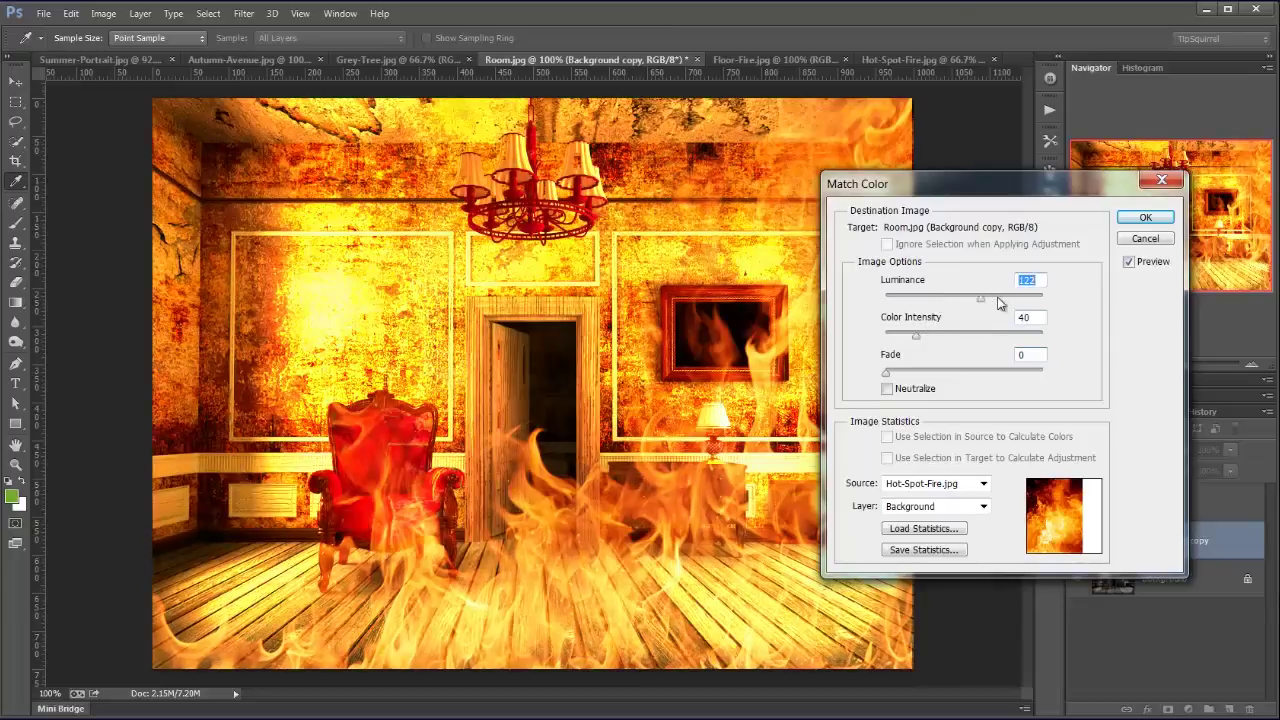
pyautogui.click(993, 335)
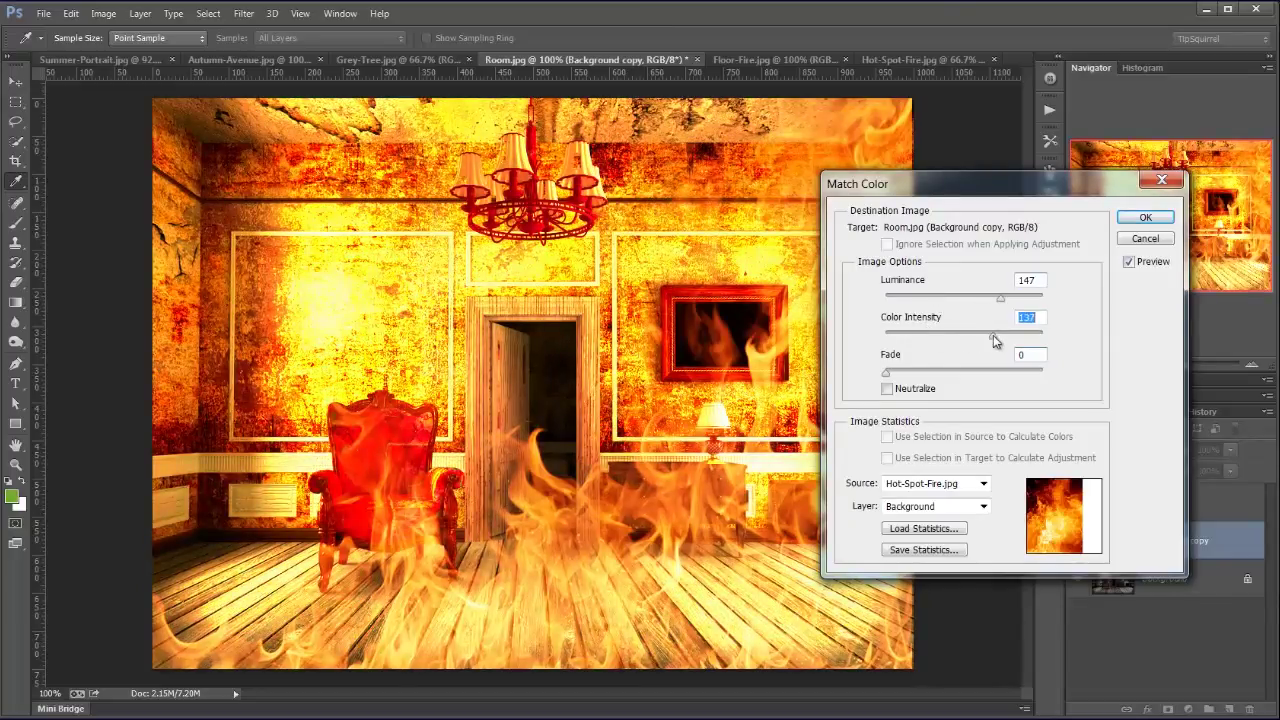
pyautogui.click(911, 336)
pyautogui.click(944, 298)
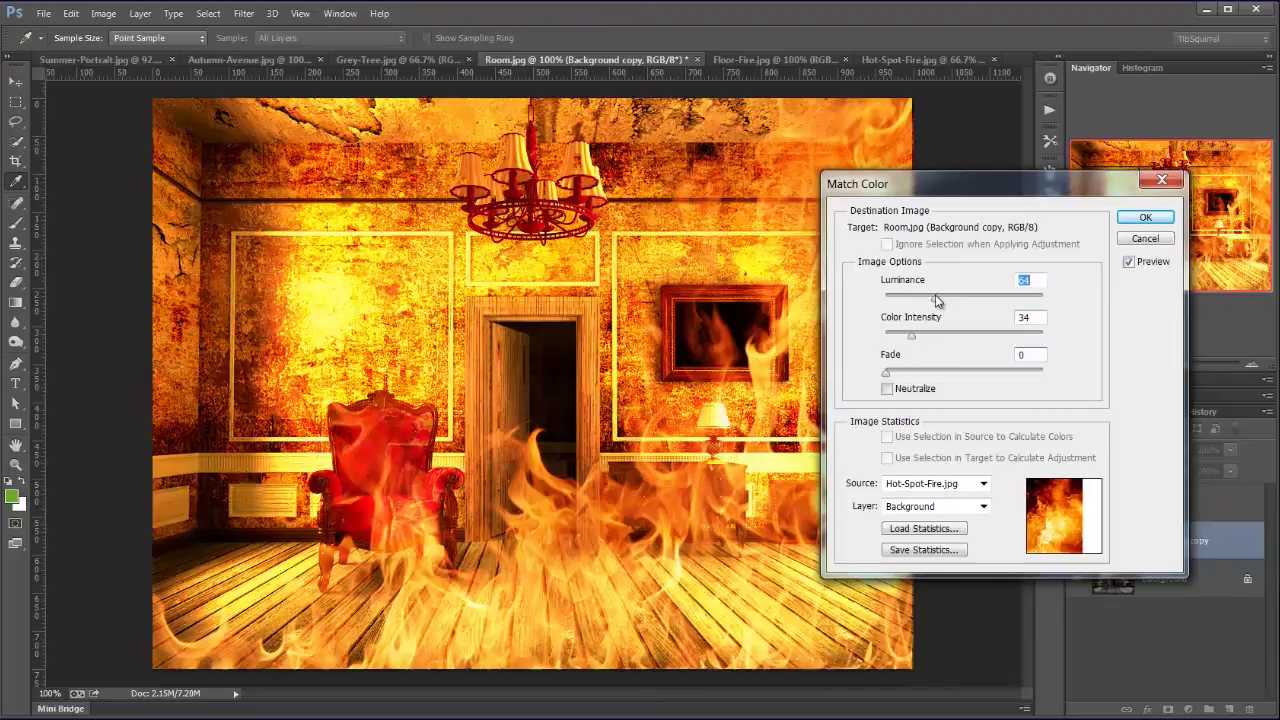
pyautogui.click(940, 372)
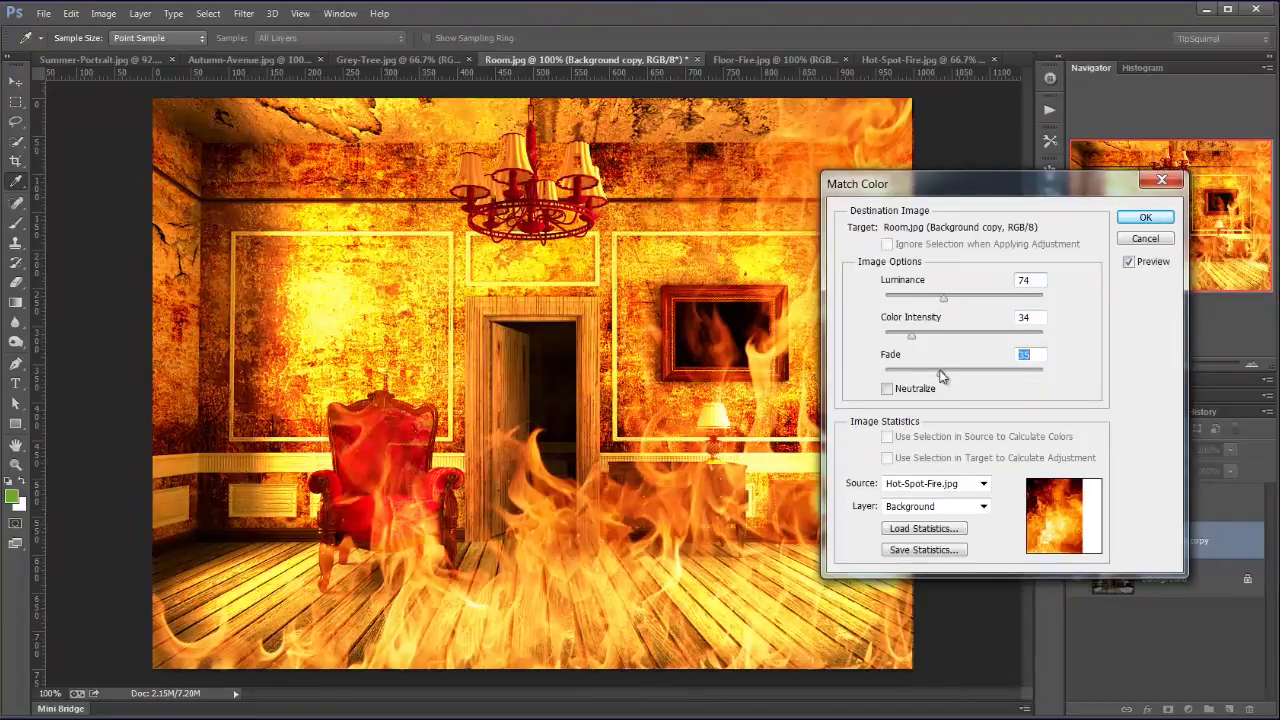
pyautogui.click(884, 372)
# Apply the Hot-Spot-Fire colour match and lower the Background copy's opacity to 46%
pyautogui.click(1145, 218)
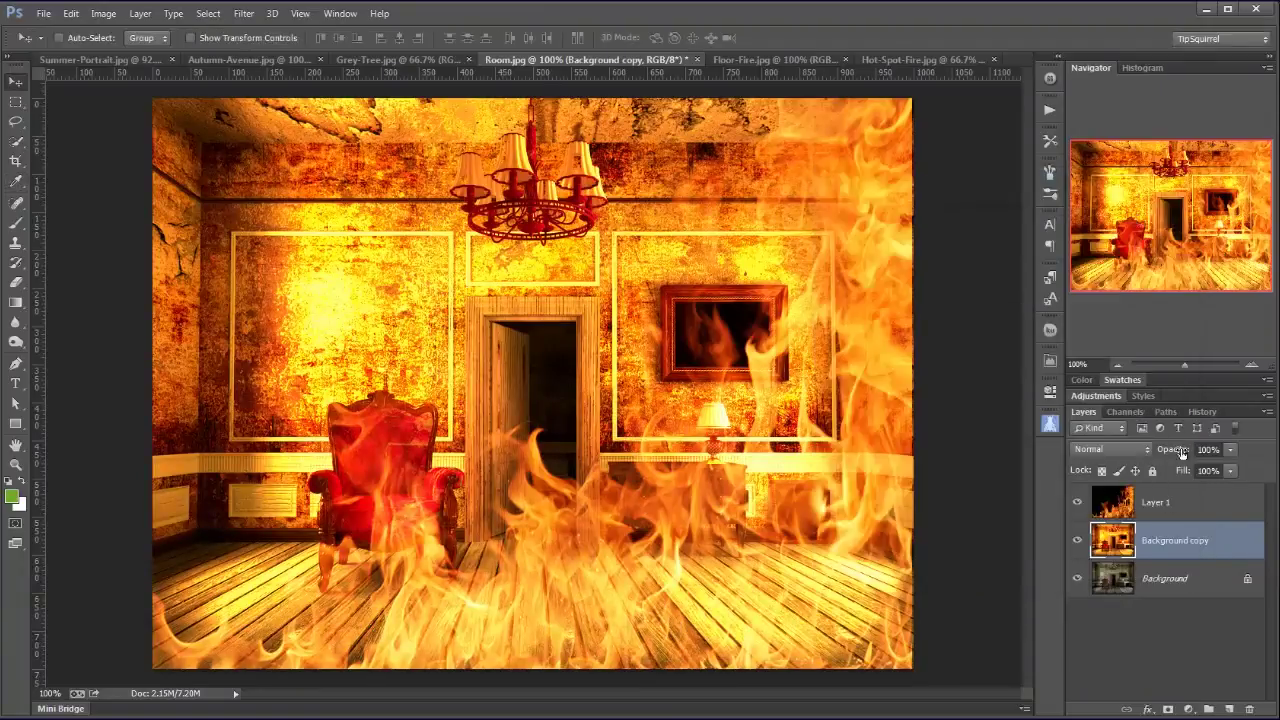
pyautogui.moveTo(1168, 452); pyautogui.dragTo(1132, 450)
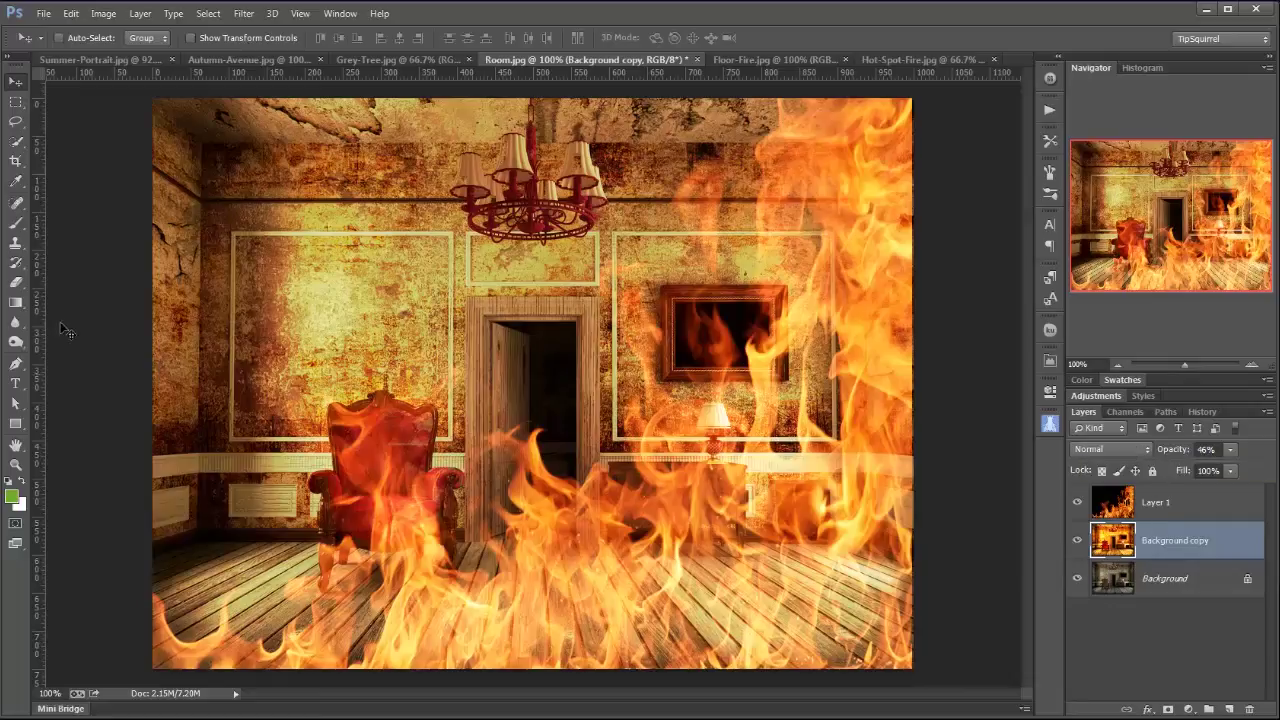
pyautogui.click(112, 60)
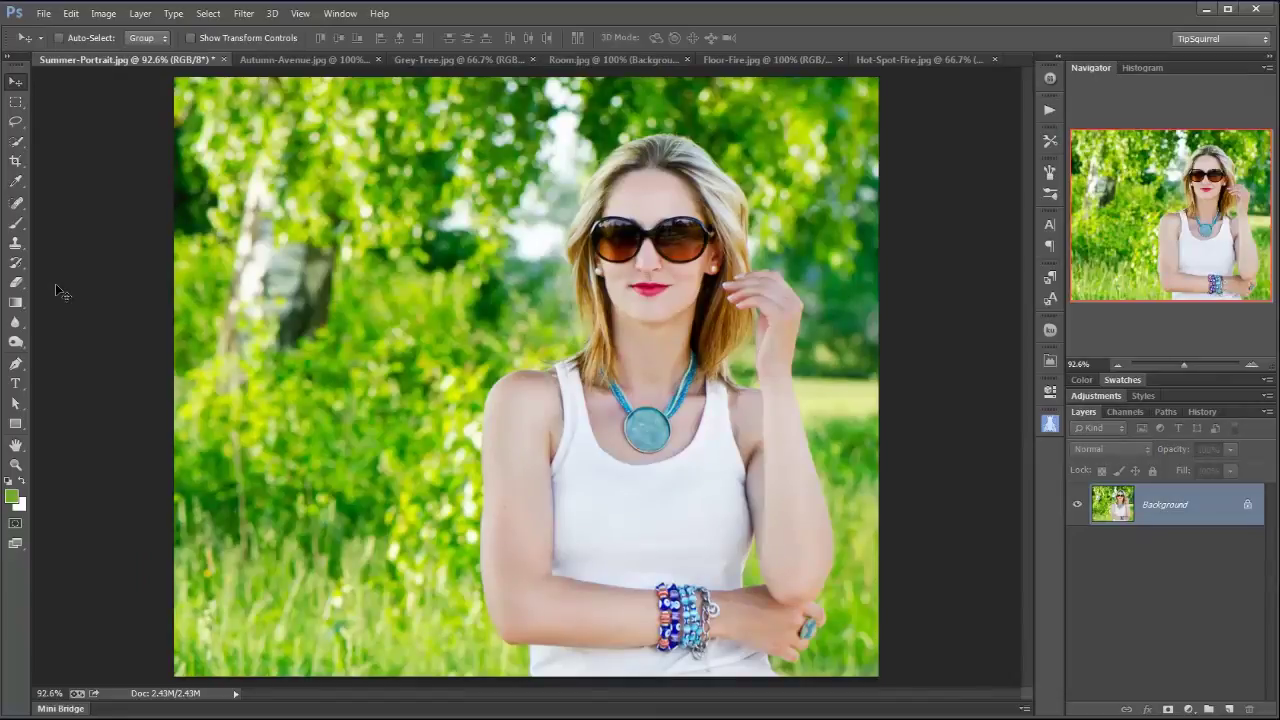
pyautogui.click(312, 57)
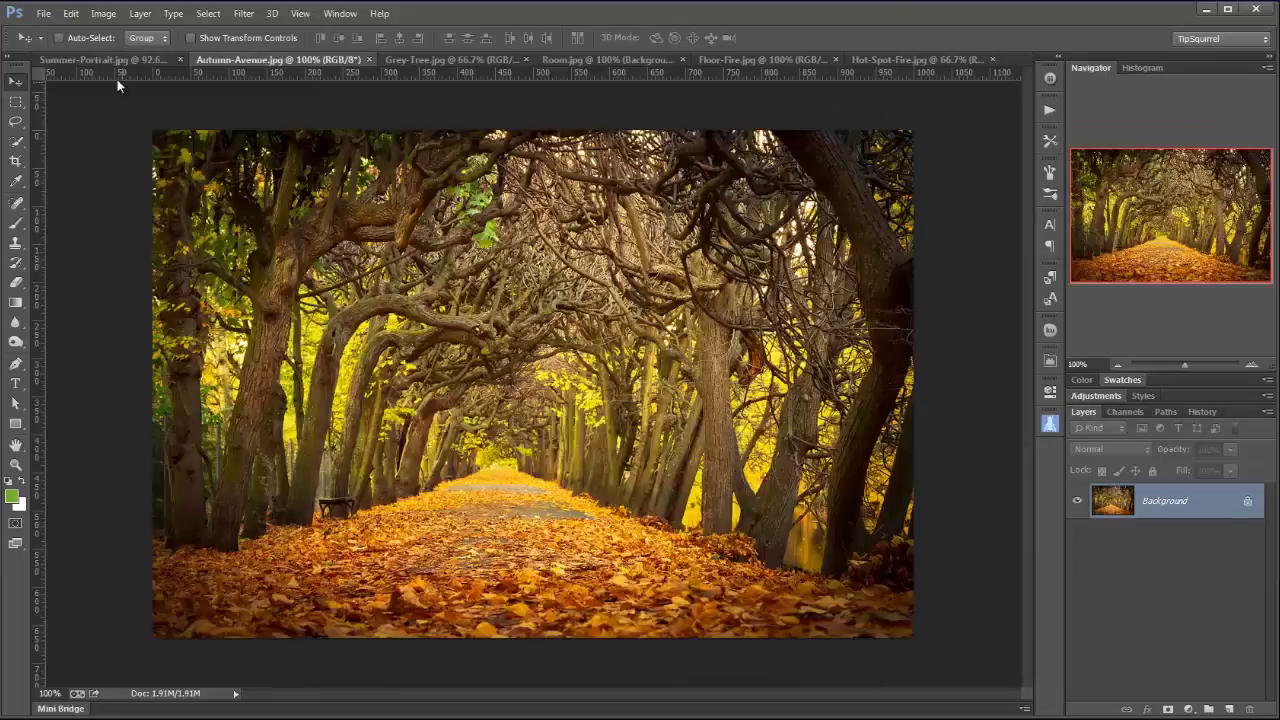
pyautogui.click(93, 60)
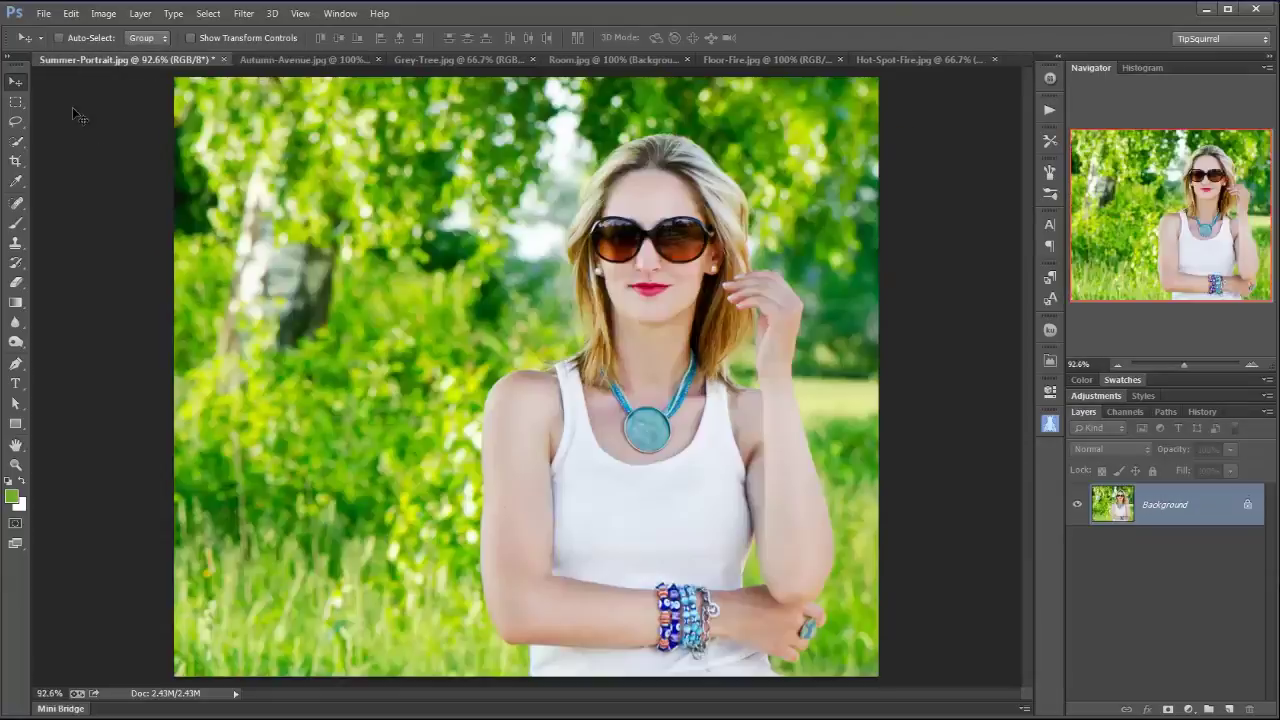
pyautogui.click(100, 13)
pyautogui.moveTo(128, 62)
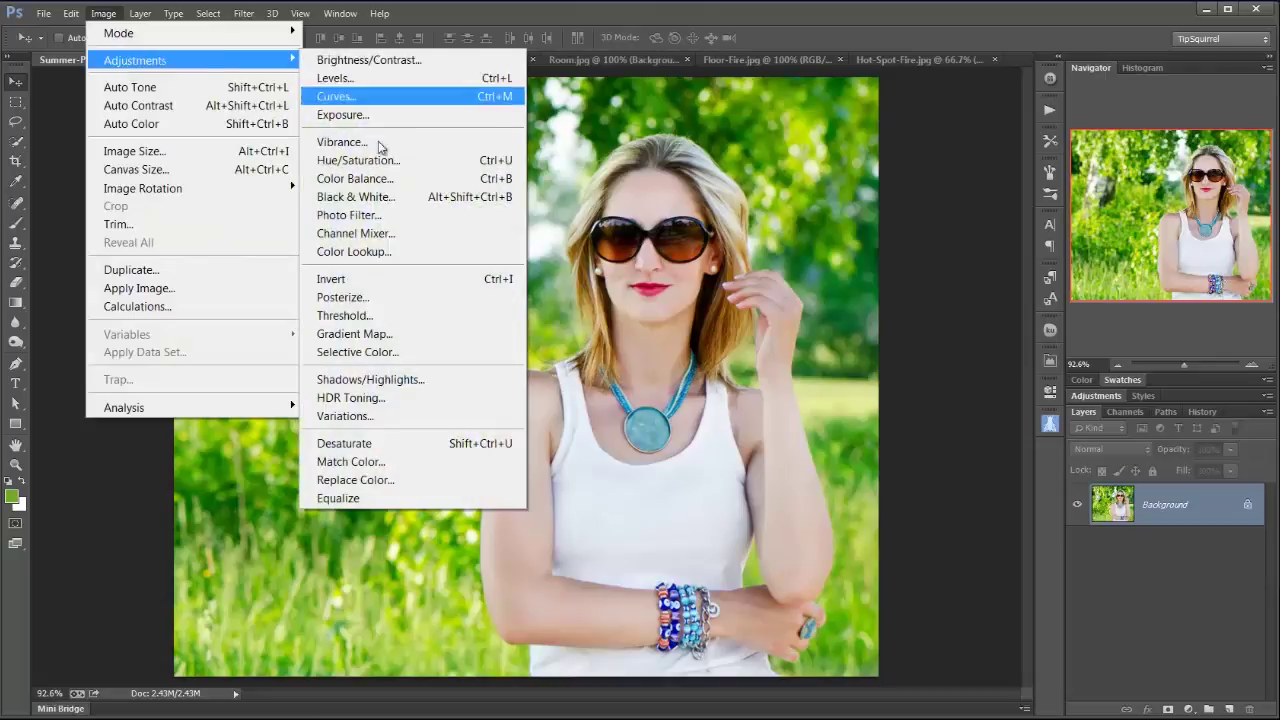
pyautogui.click(352, 461)
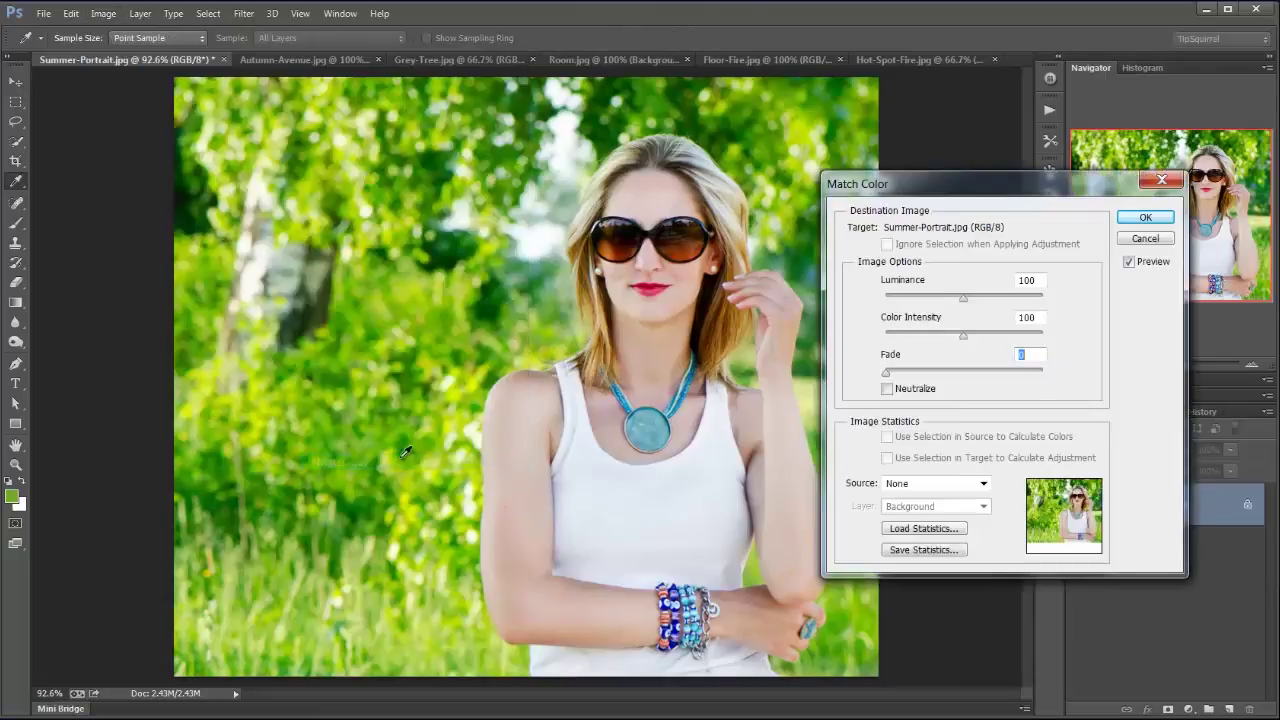
pyautogui.click(983, 483)
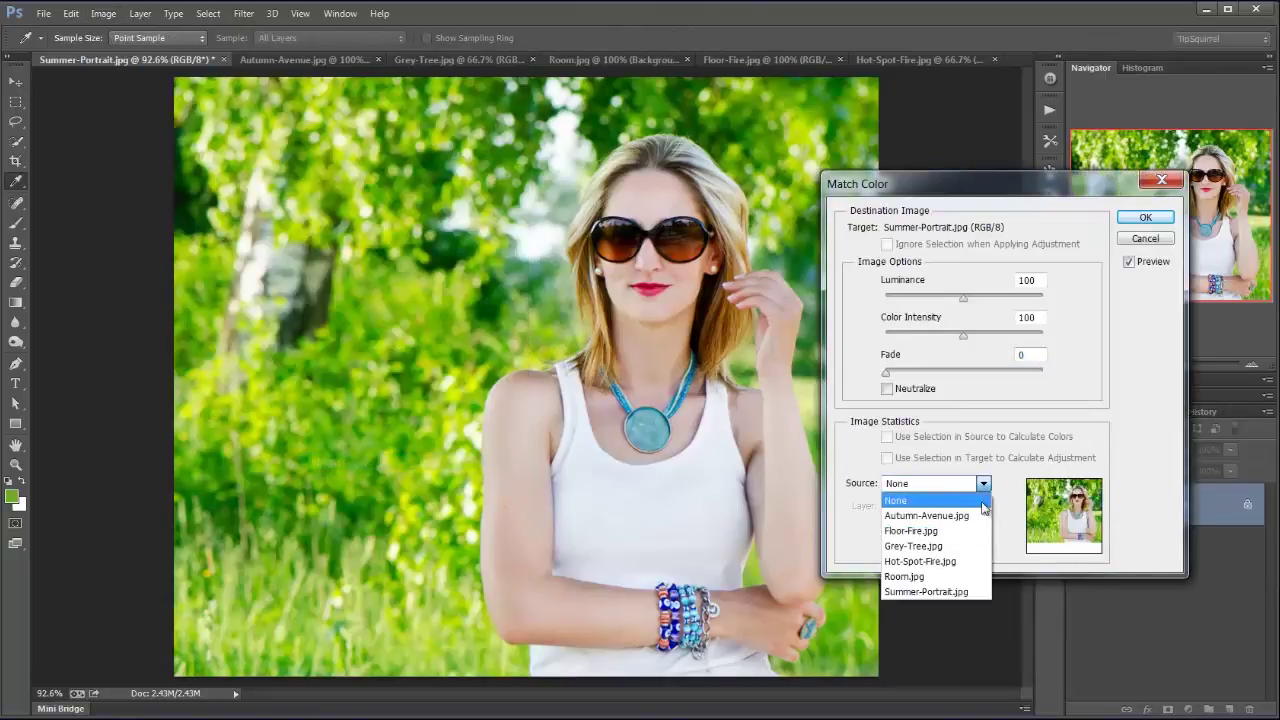
pyautogui.click(975, 516)
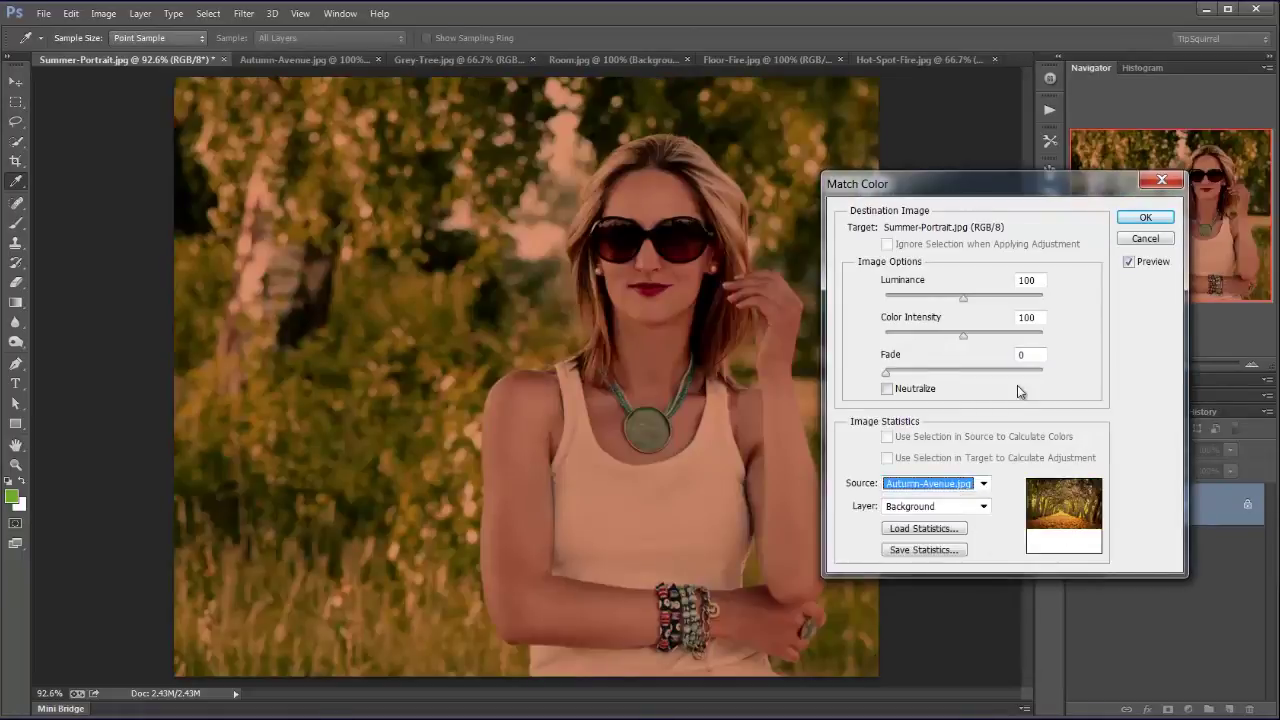
pyautogui.press('Tab')
pyautogui.moveTo(987, 300)
pyautogui.mouseDown()
pyautogui.moveTo(1004, 300)
pyautogui.moveTo(927, 303)
pyautogui.moveTo(963, 296)
pyautogui.mouseUp()
pyautogui.moveTo(998, 340); pyautogui.dragTo(882, 339)
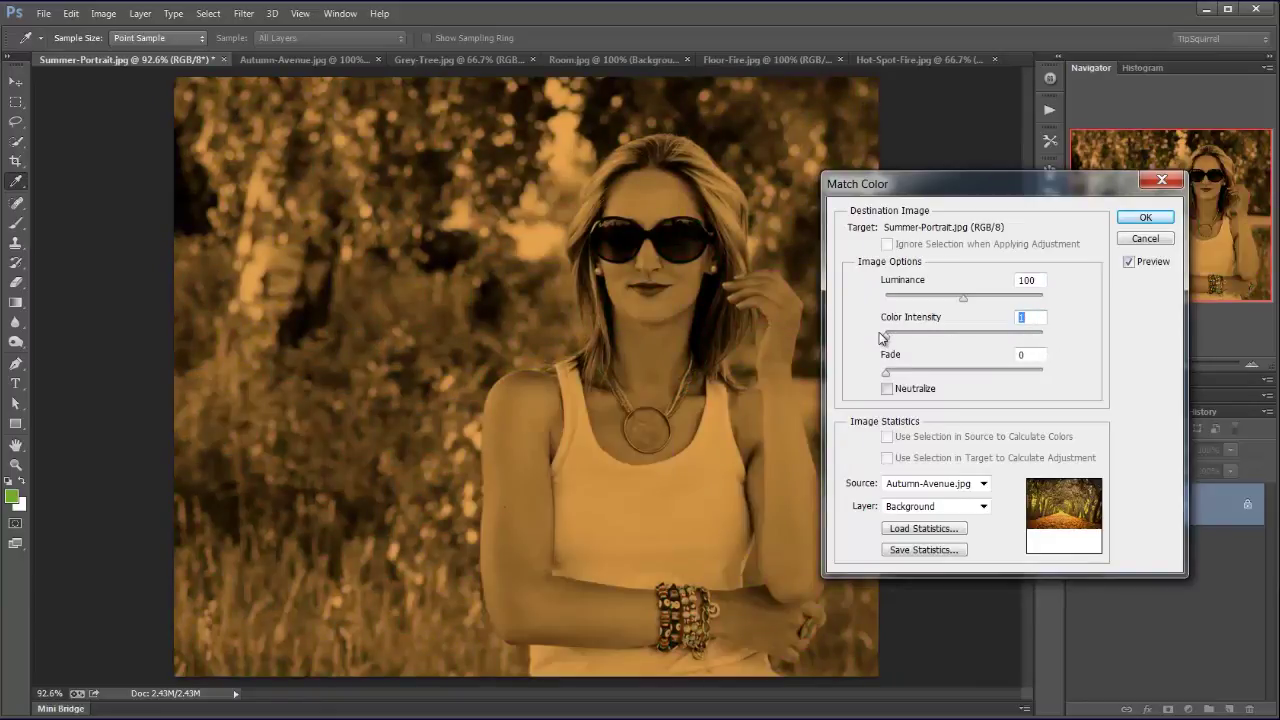
pyautogui.click(954, 333)
pyautogui.moveTo(964, 333); pyautogui.dragTo(972, 333)
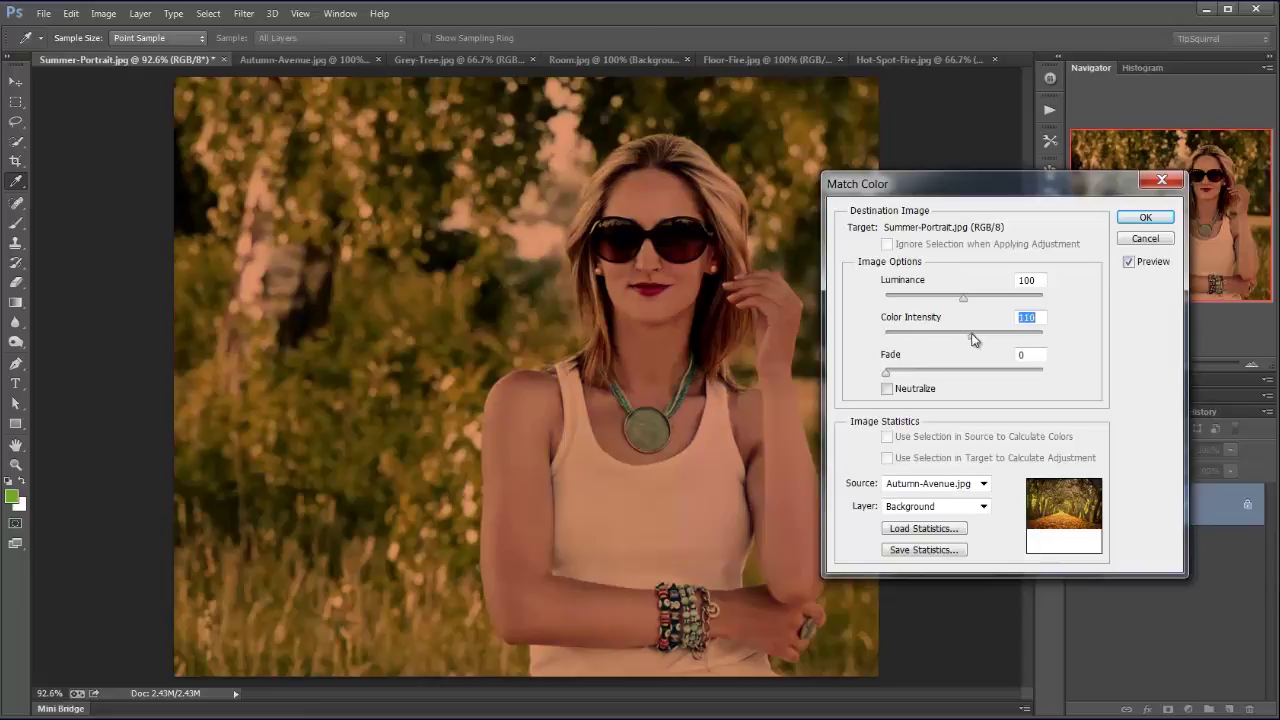
pyautogui.click(1142, 218)
pyautogui.press('v')
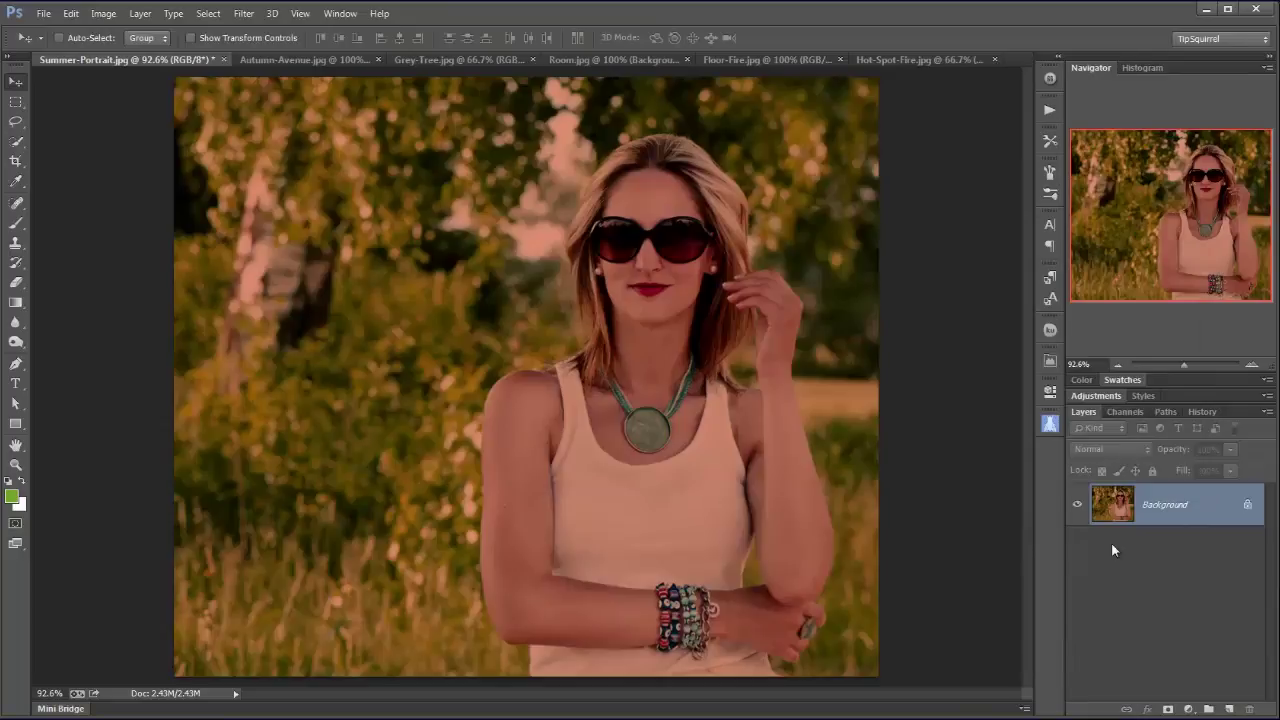
# Undo the autumn match, duplicate the portrait's background, and open Match Color sourced from Grey-Tree.jpg
pyautogui.hotkey('ctrl', 'z')
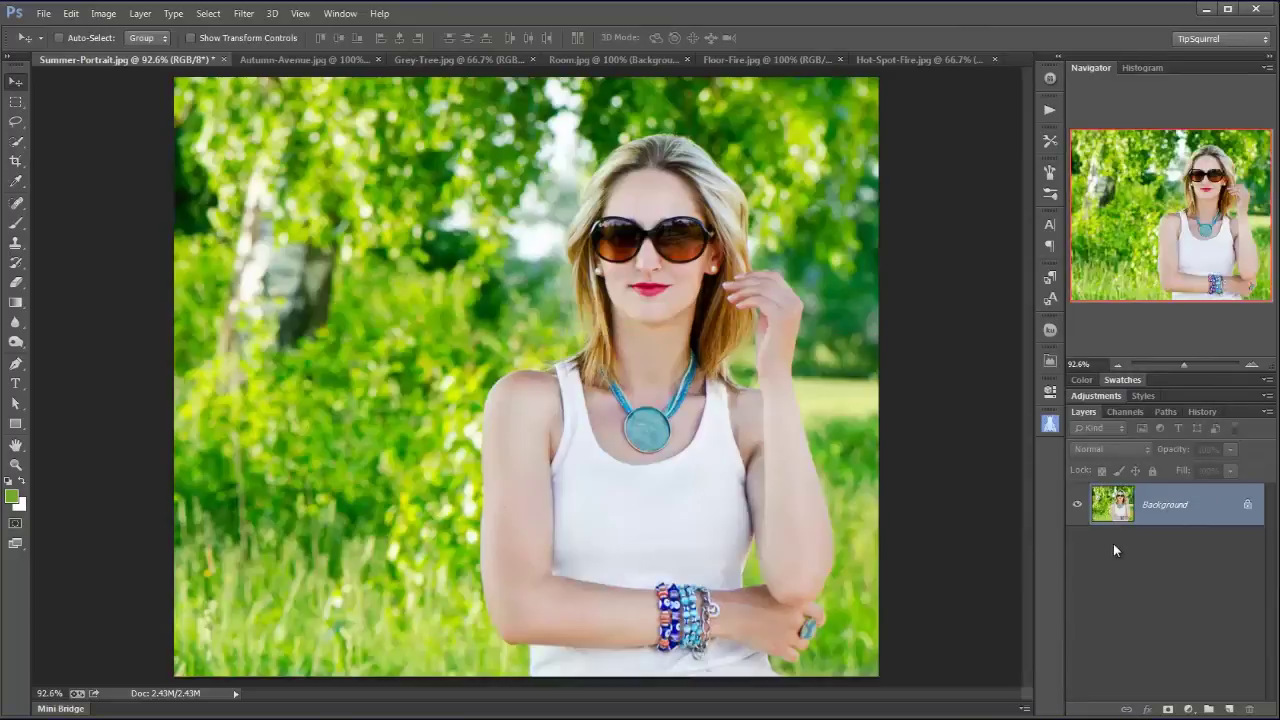
pyautogui.hotkey('ctrl', 'j')
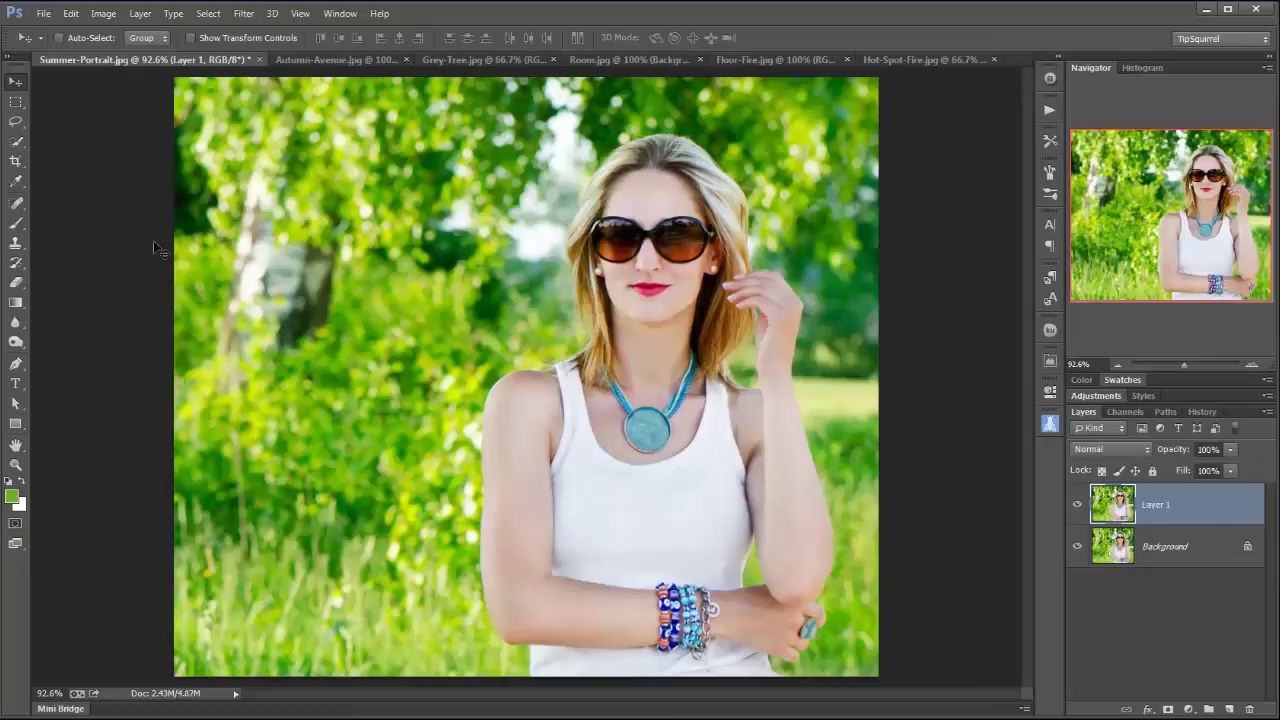
pyautogui.click(101, 16)
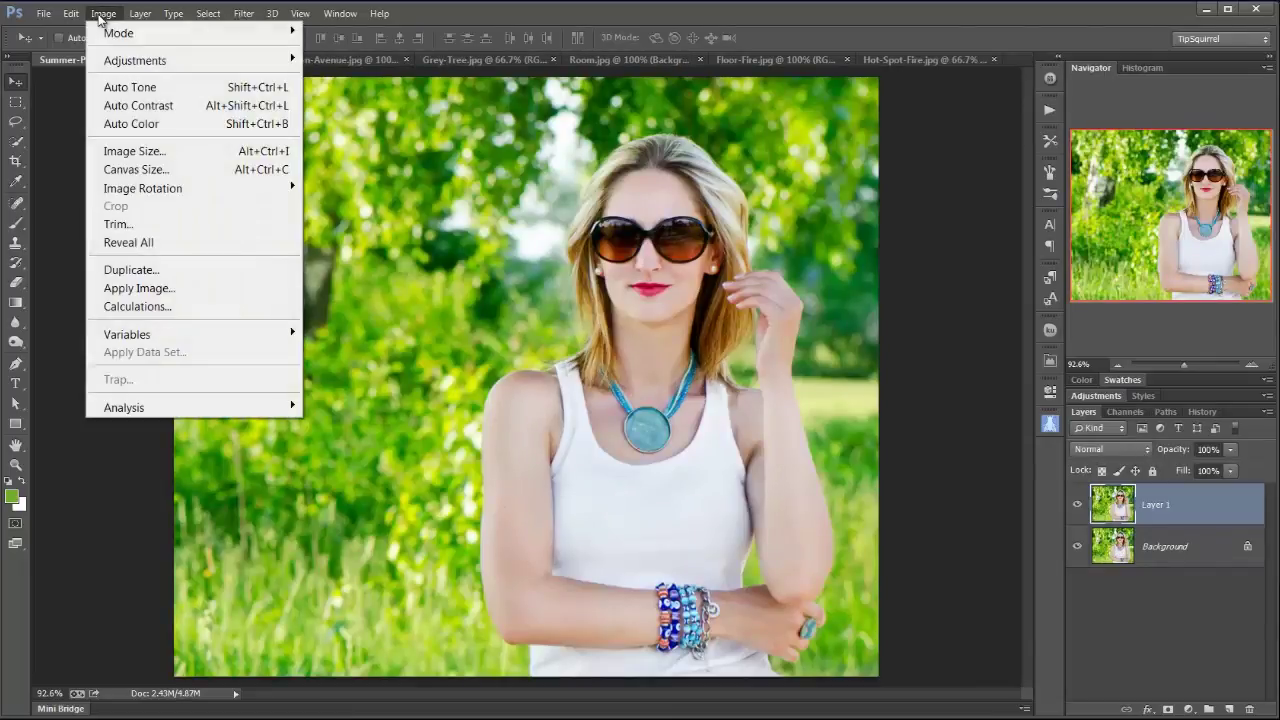
pyautogui.moveTo(266, 62)
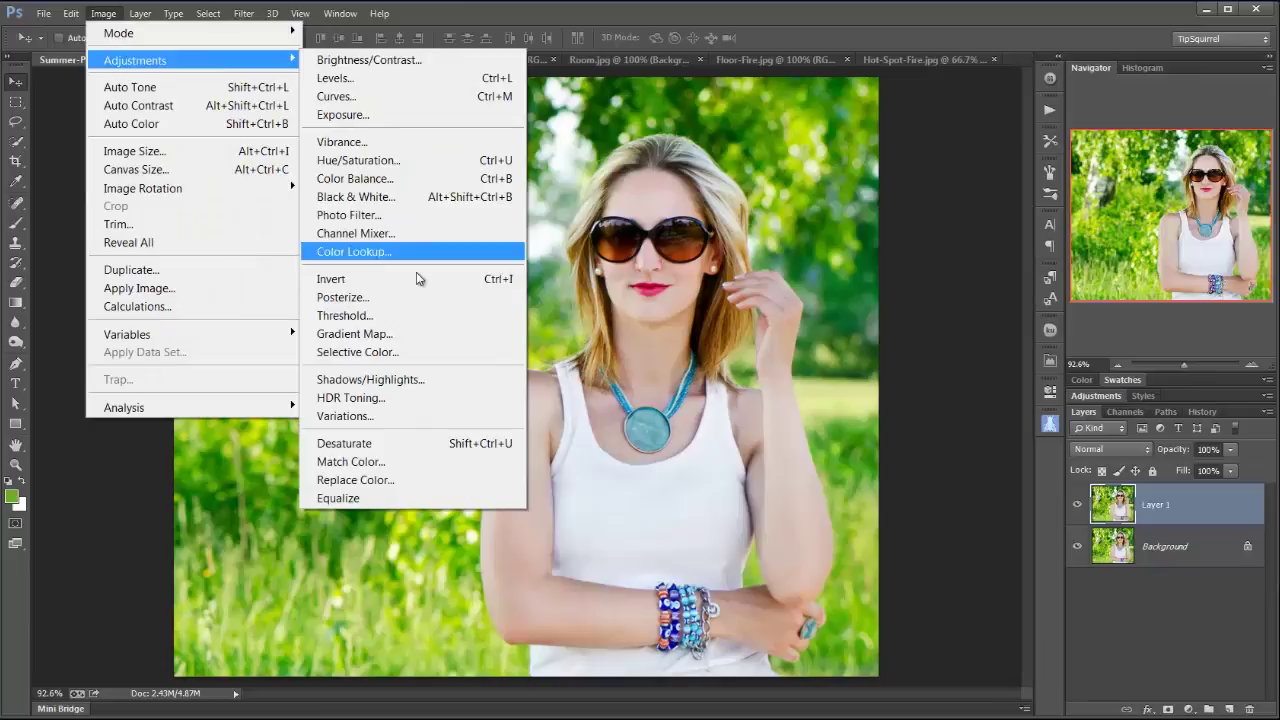
pyautogui.click(409, 462)
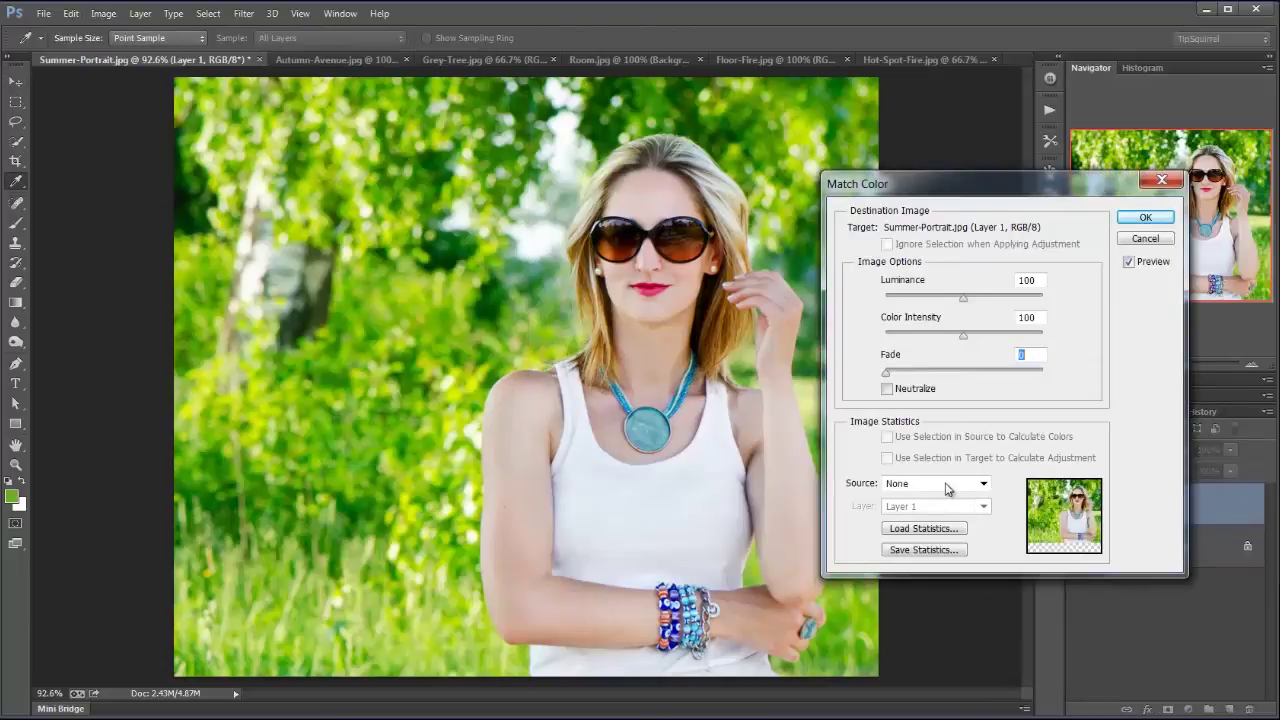
pyautogui.click(983, 484)
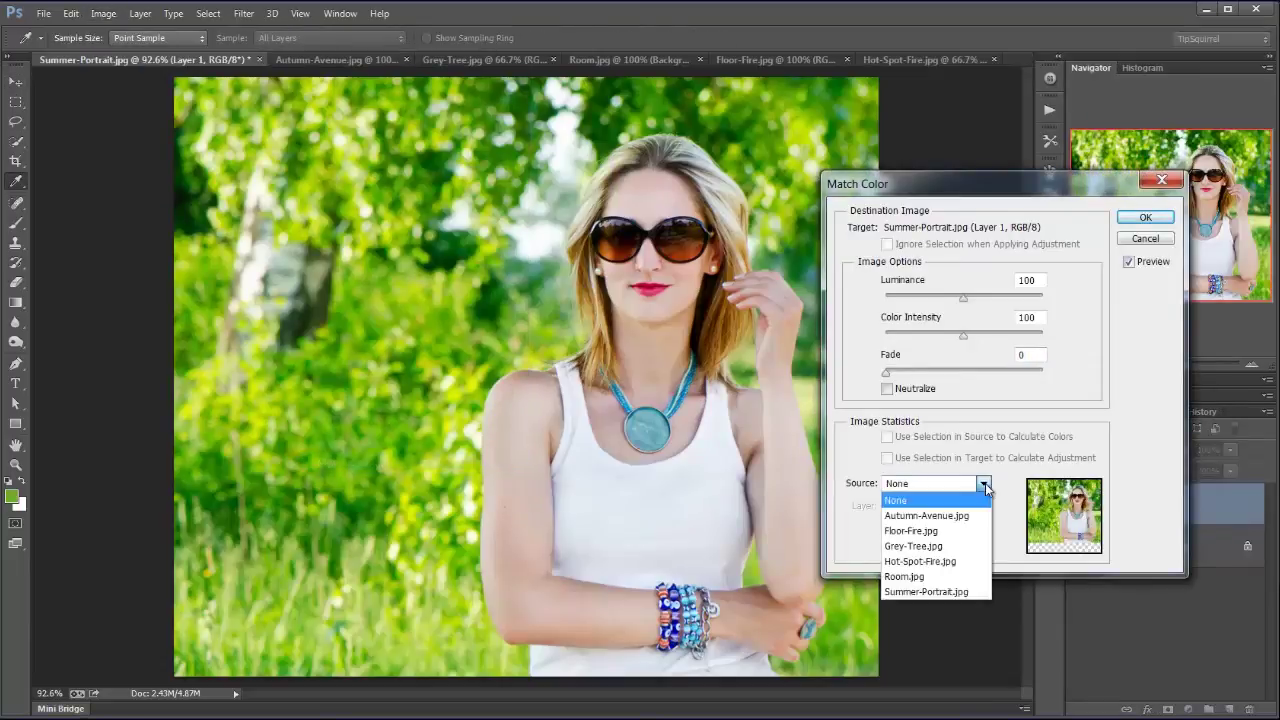
pyautogui.click(963, 546)
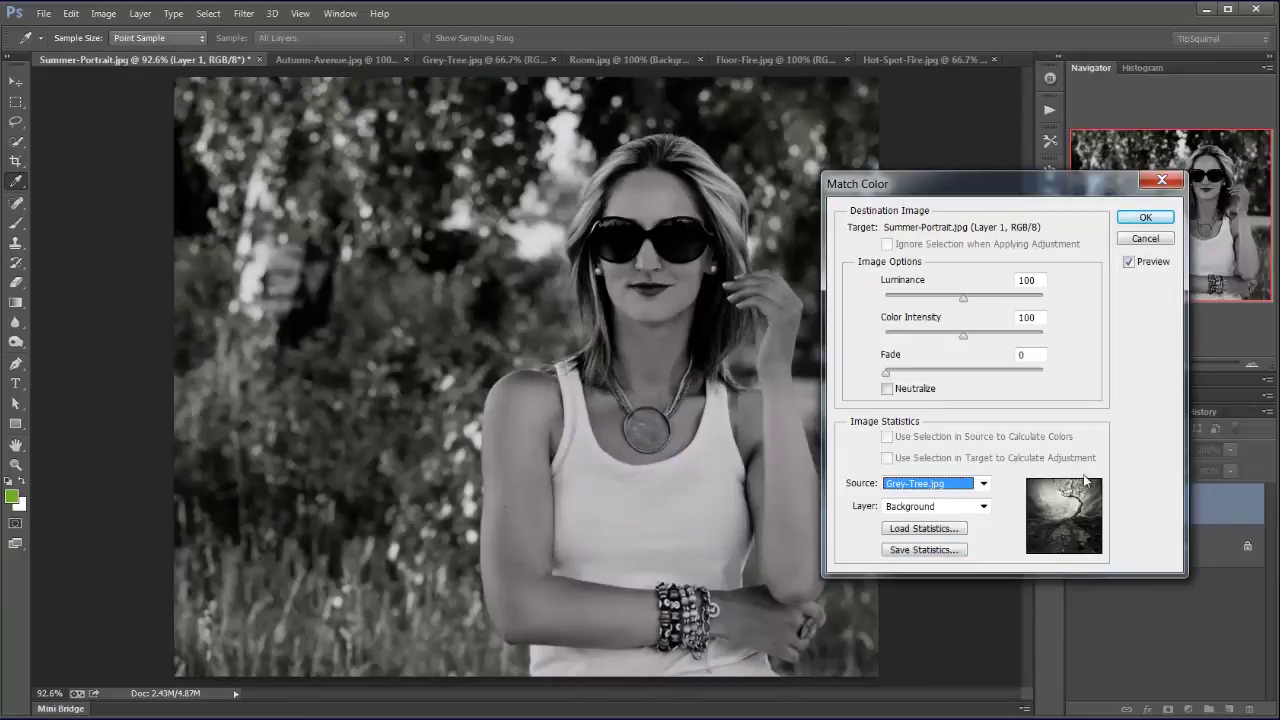
pyautogui.press('Tab')
# Set Luminance to 130 and Color Intensity to 67, then apply the near-monochrome match
pyautogui.click(989, 298)
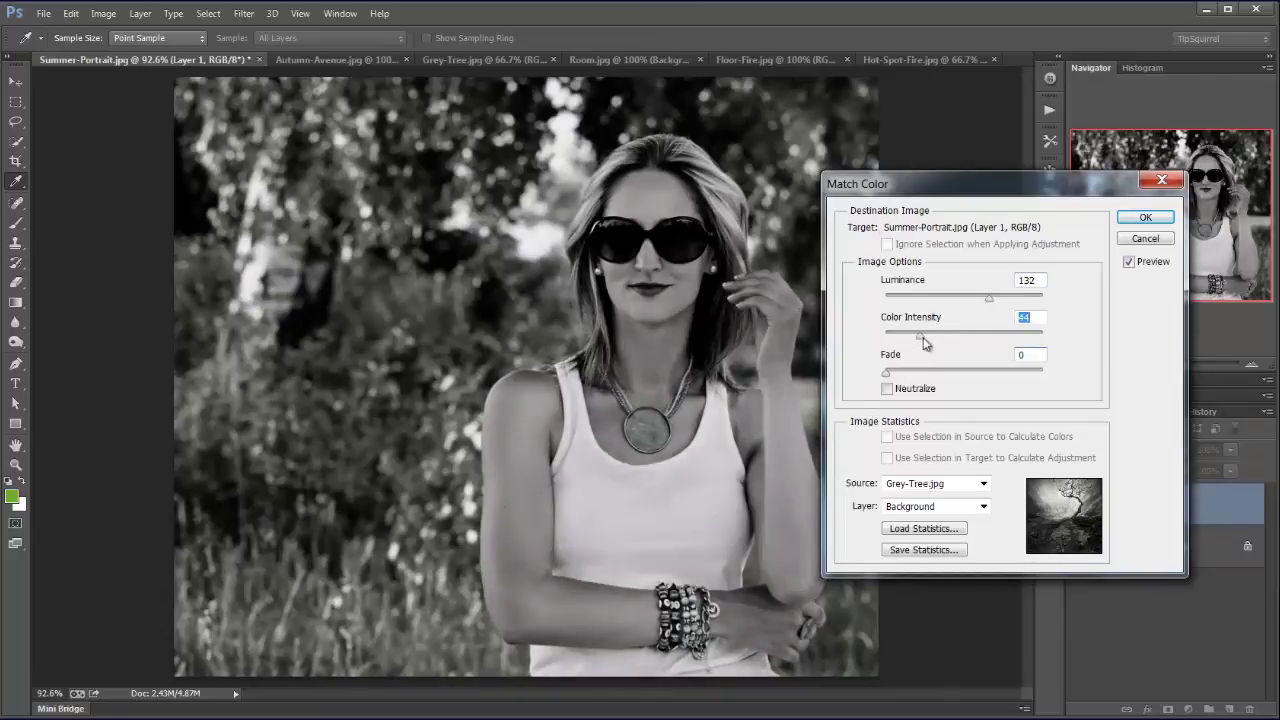
pyautogui.click(989, 334)
pyautogui.moveTo(983, 334); pyautogui.dragTo(967, 335)
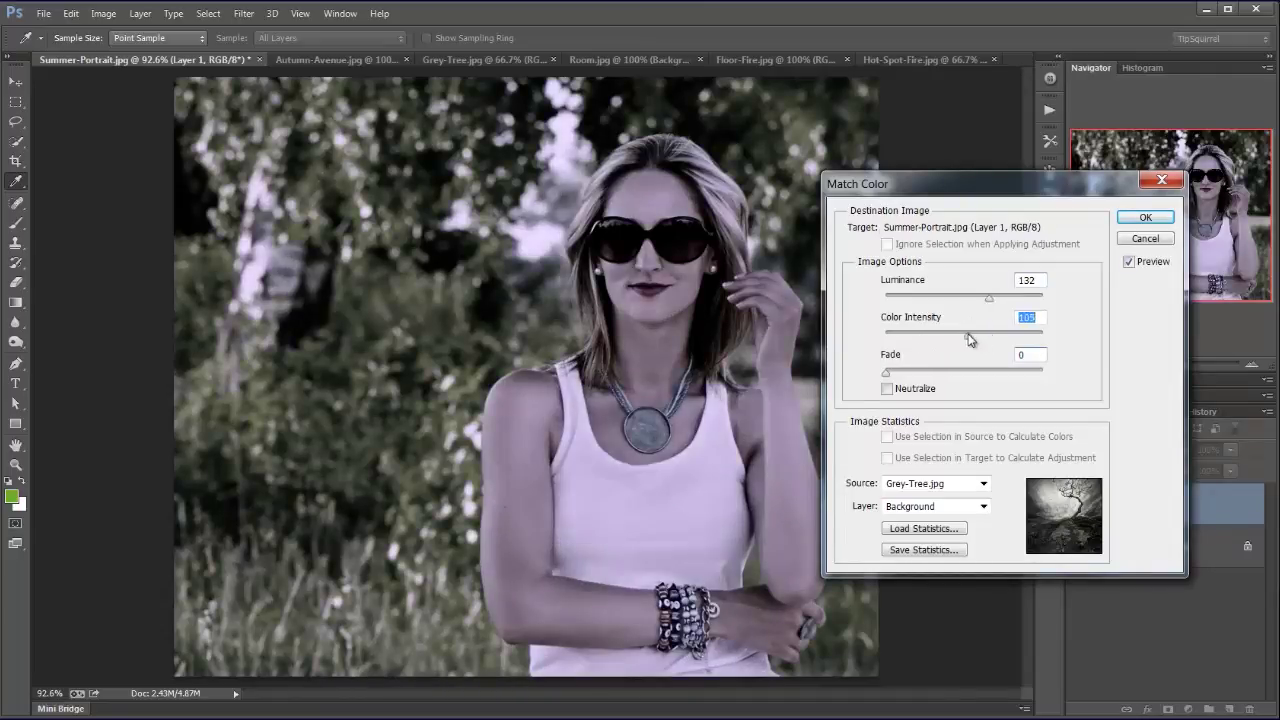
pyautogui.click(951, 336)
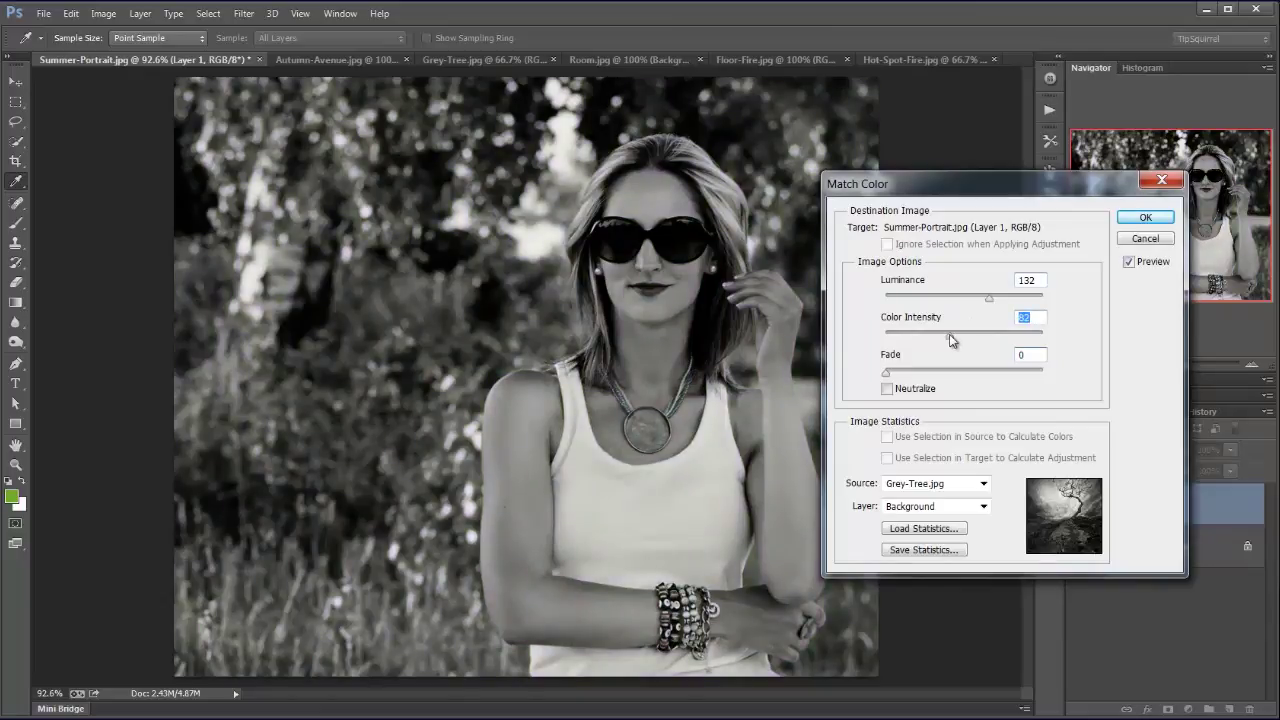
pyautogui.click(971, 336)
pyautogui.click(978, 336)
pyautogui.moveTo(974, 334); pyautogui.dragTo(936, 338)
pyautogui.click(889, 335)
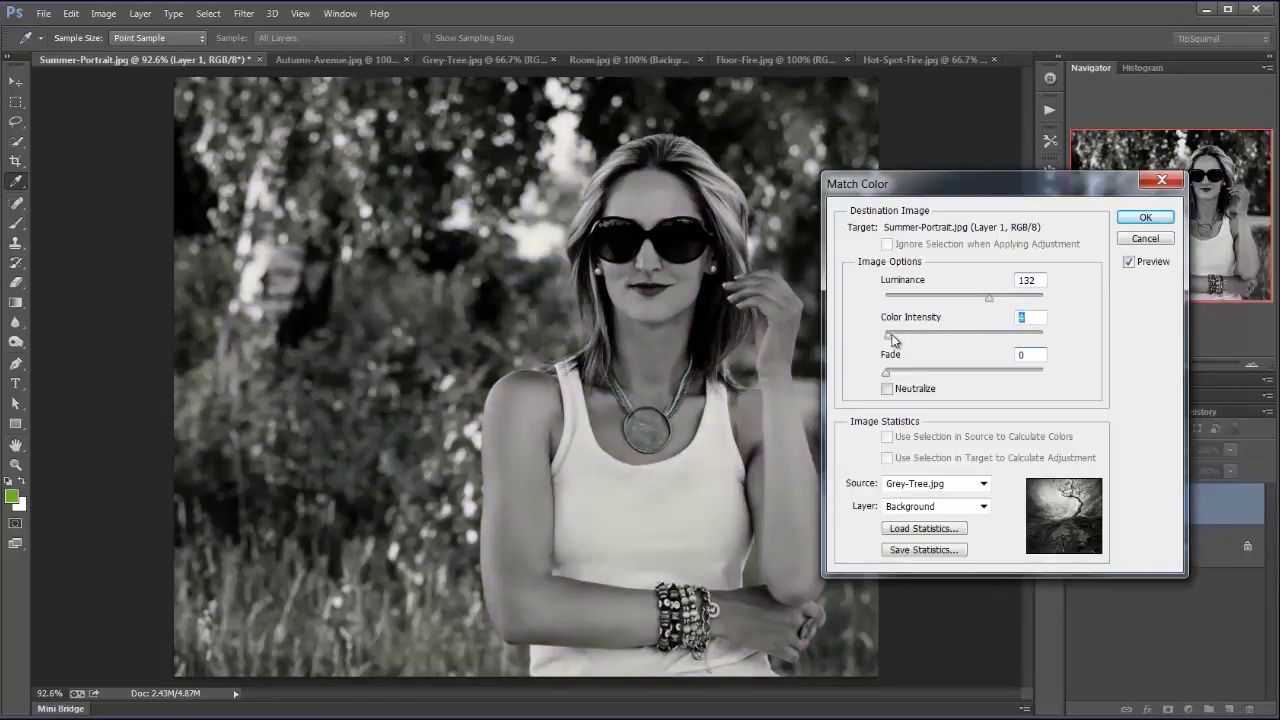
pyautogui.click(945, 336)
pyautogui.click(1016, 297)
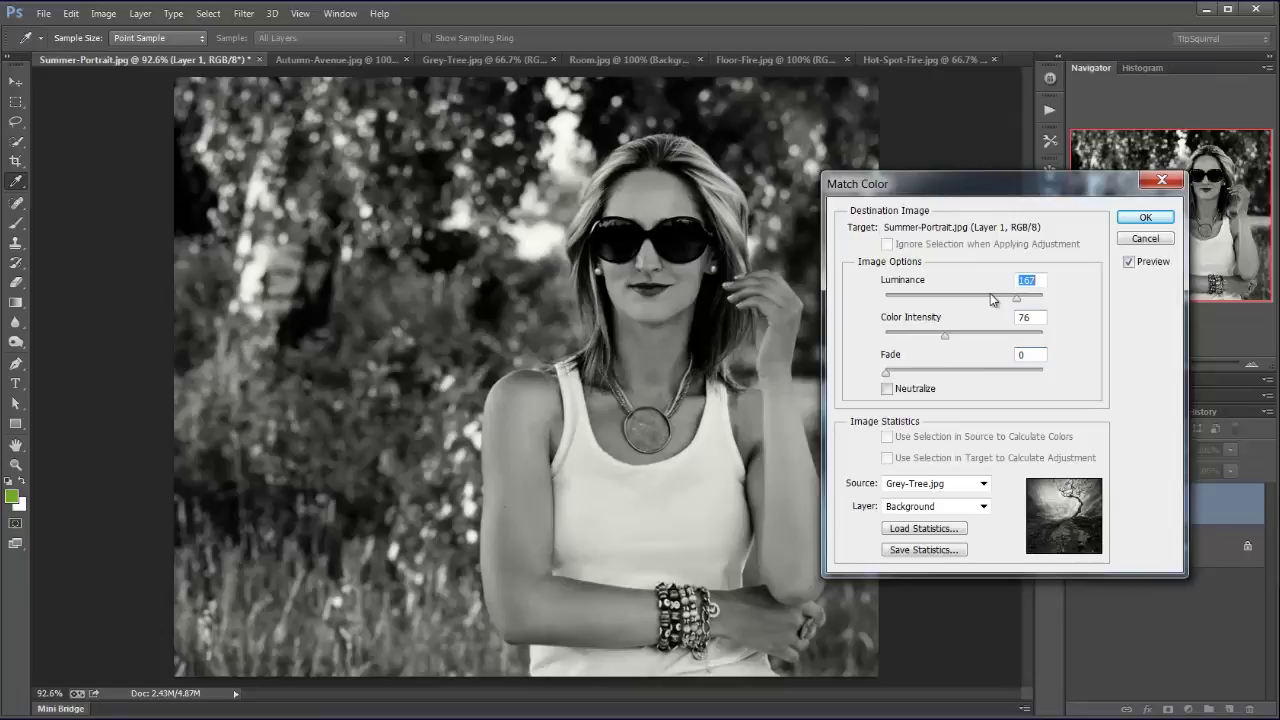
pyautogui.click(989, 334)
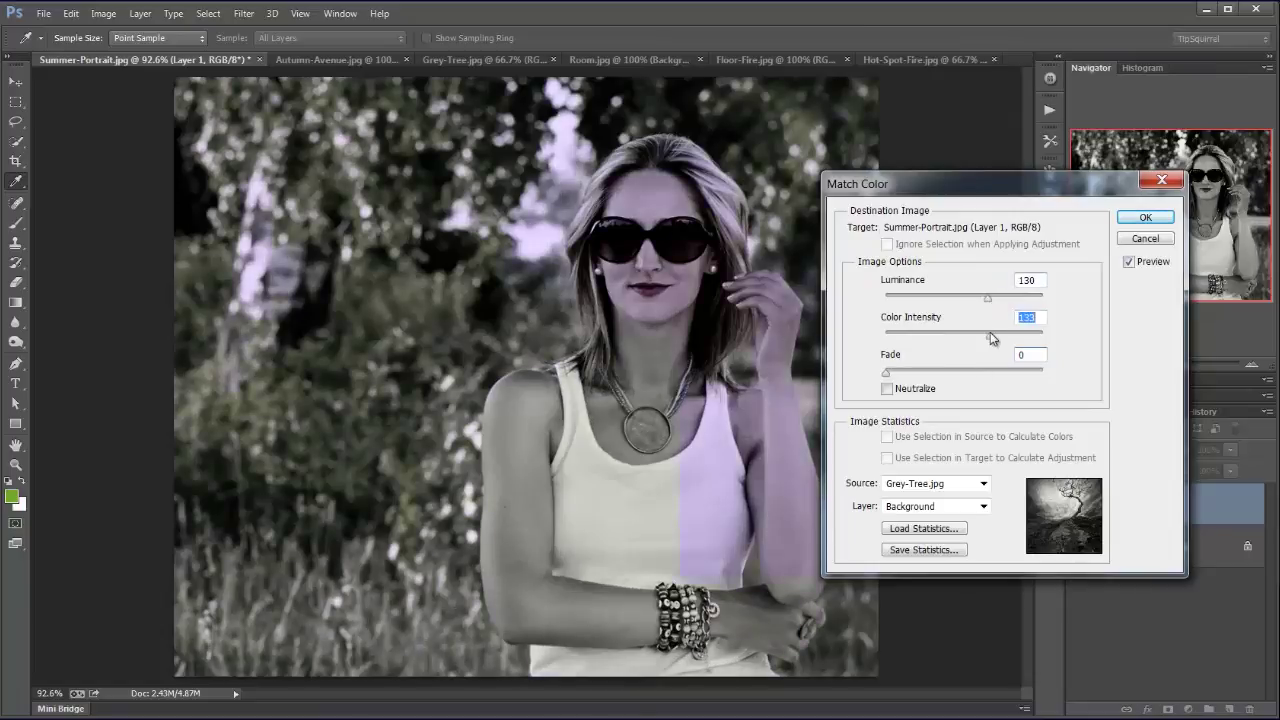
pyautogui.moveTo(986, 336); pyautogui.dragTo(939, 336)
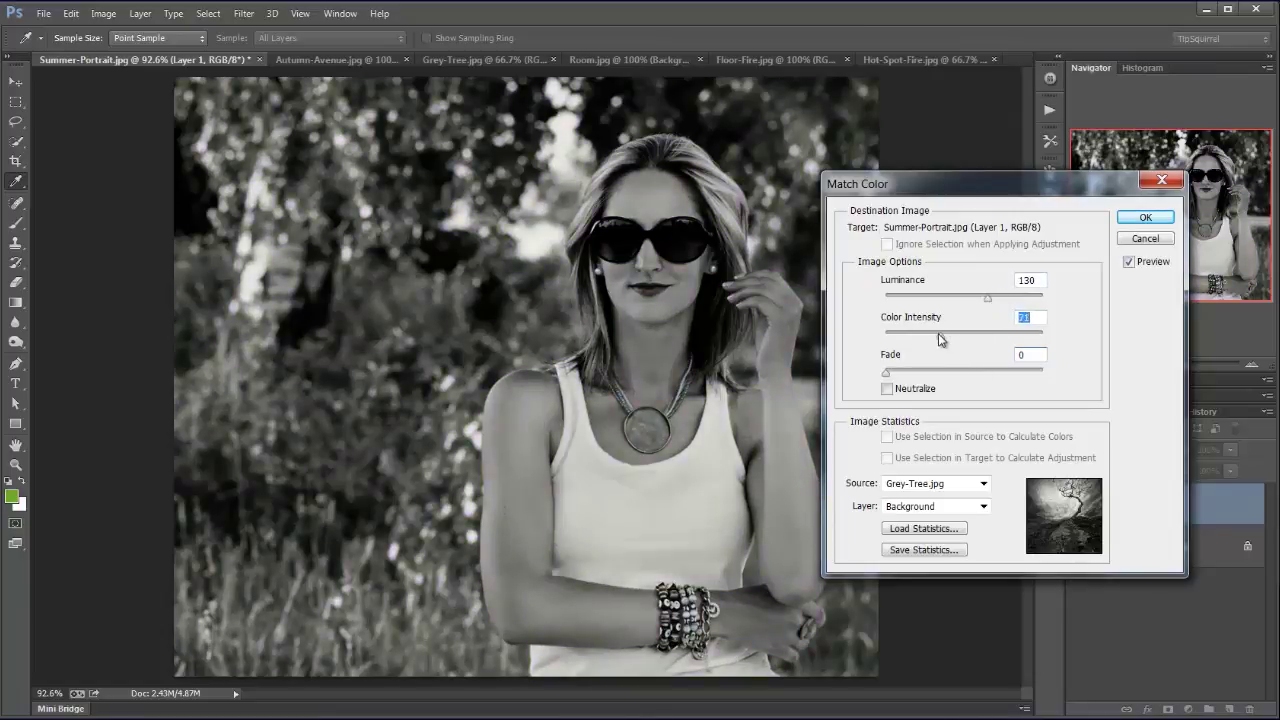
pyautogui.click(1137, 219)
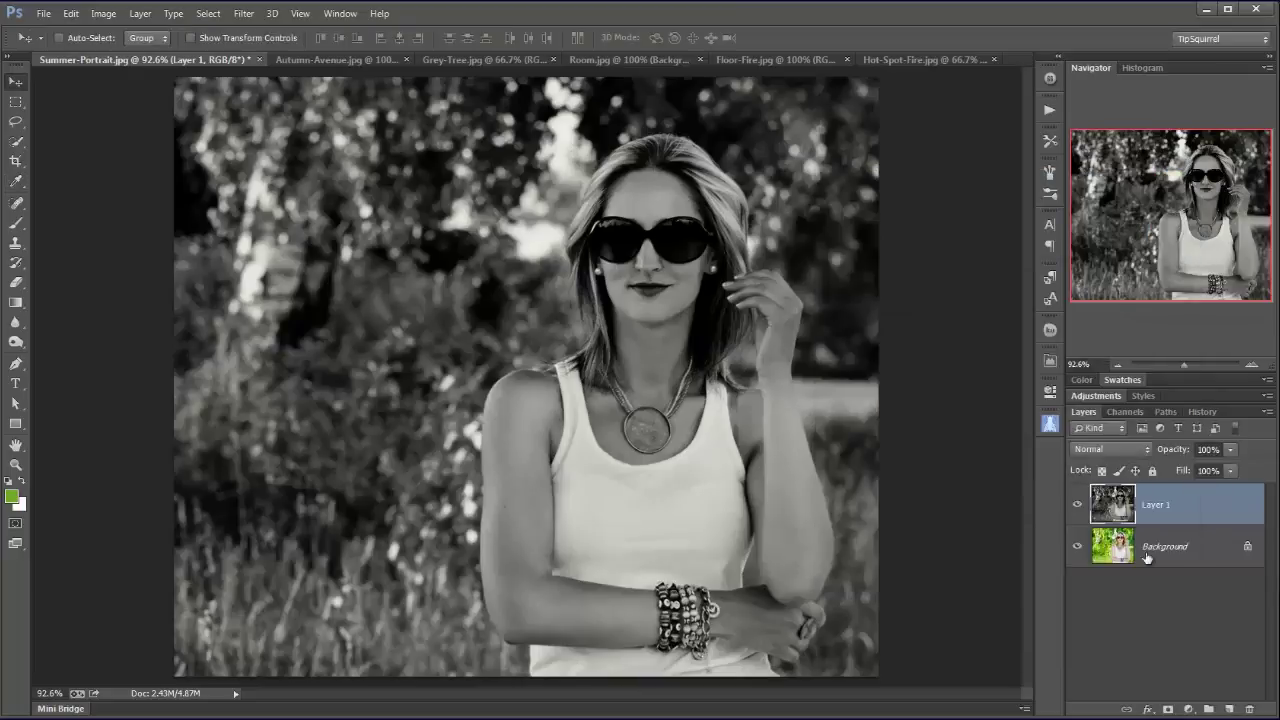